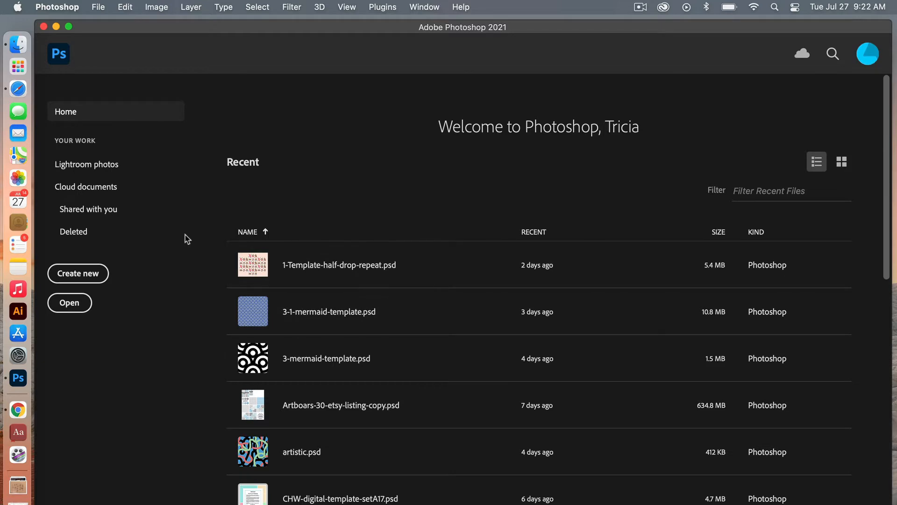
Create a new 600 x 600 px document at 300 pixels/inch with transparent background contents.
click(91, 273)
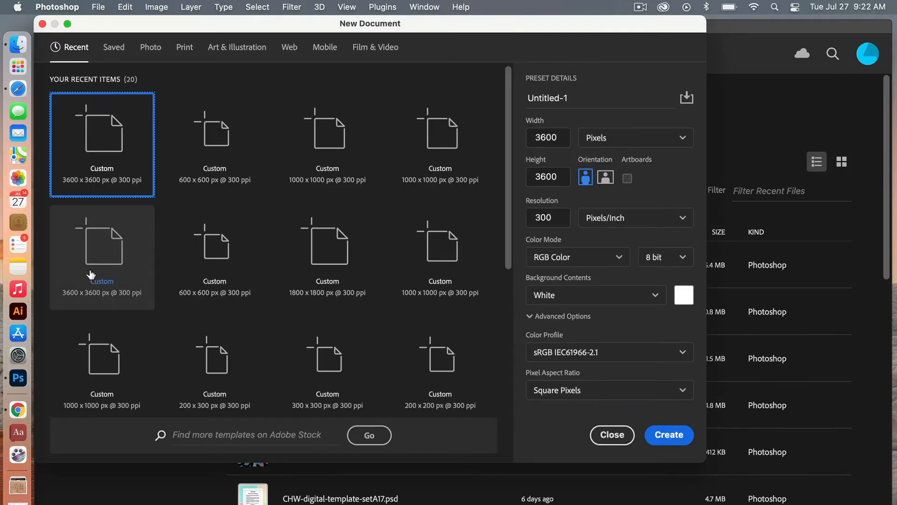
double_click(563, 138)
text(600)
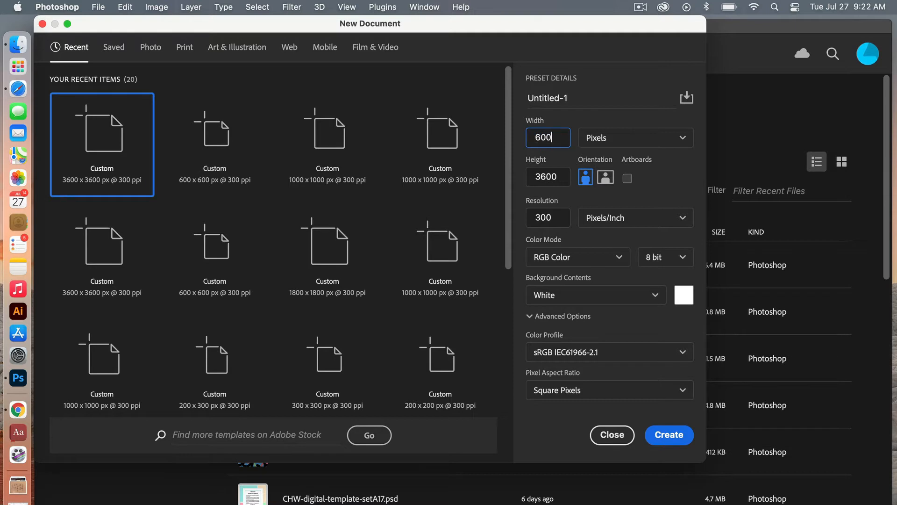
click(492, 187)
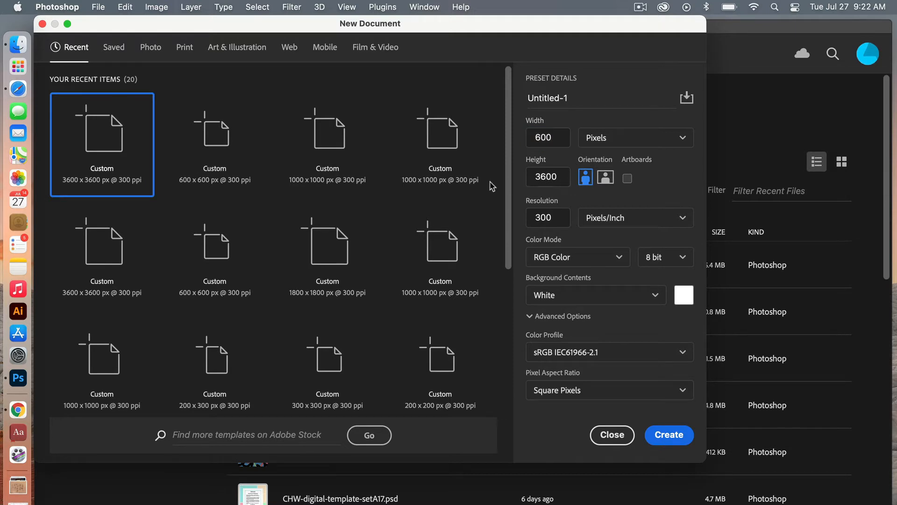
double_click(551, 176)
text(600)
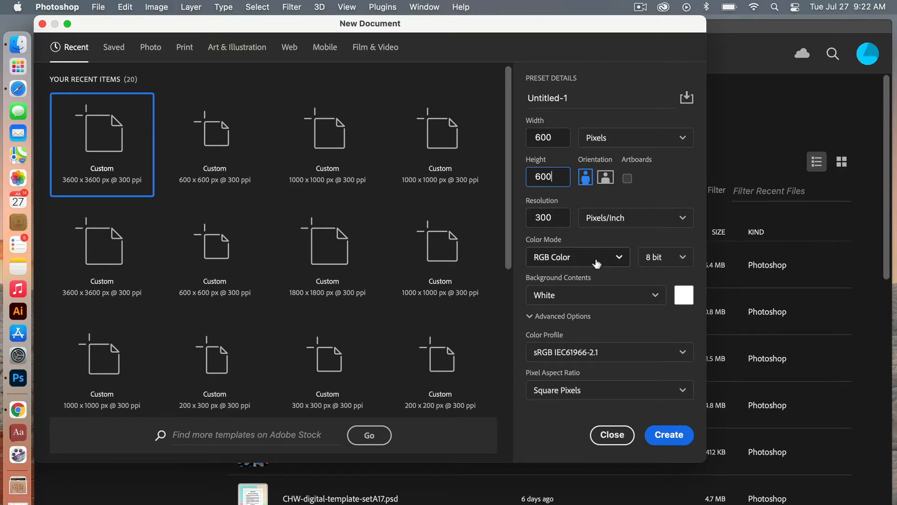
click(596, 299)
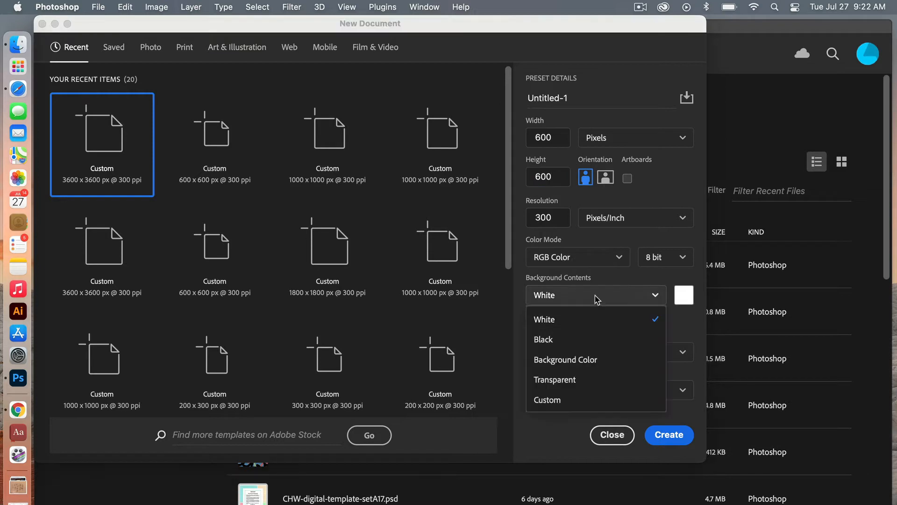
click(574, 383)
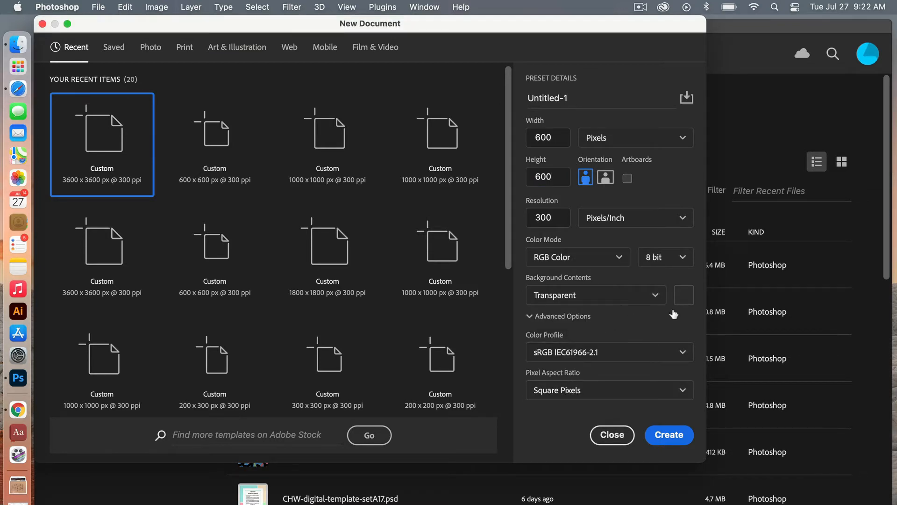
click(685, 438)
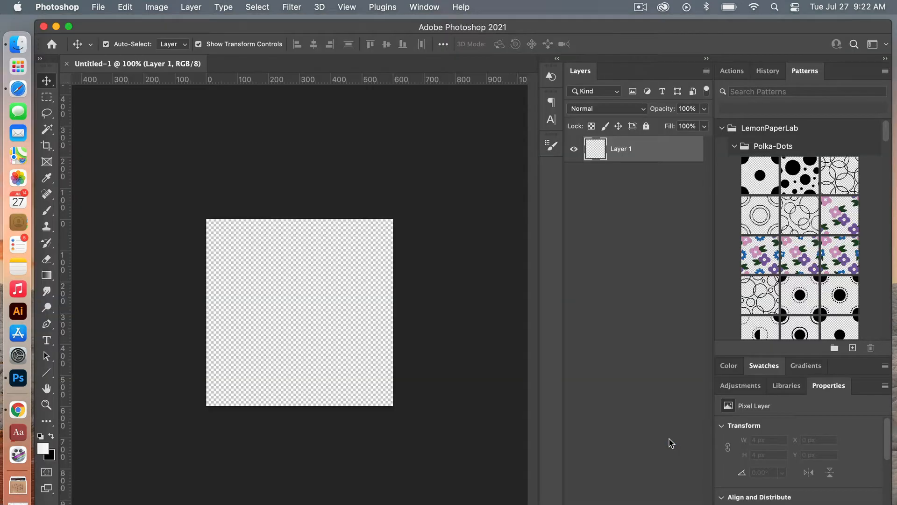
Select the right half of the canvas with a fixed-size 300 x 600 px rectangular marquee.
key(super+equal)
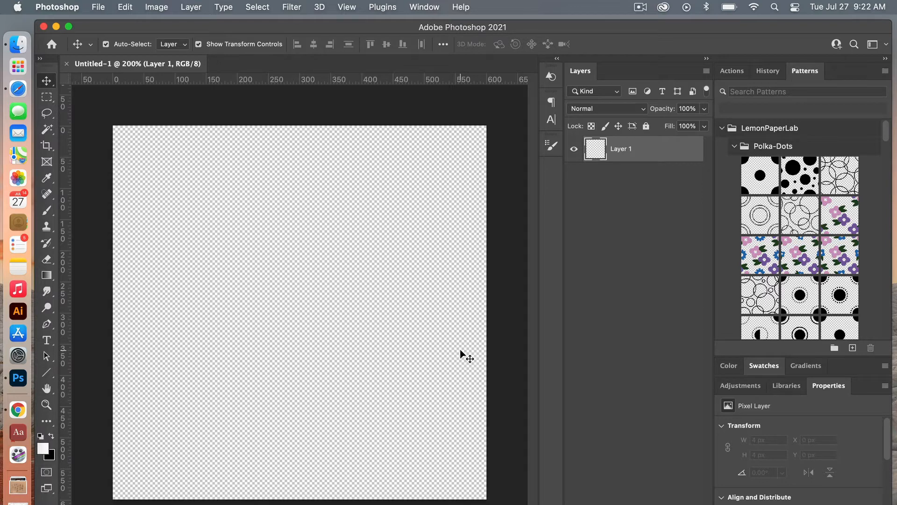
click(46, 99)
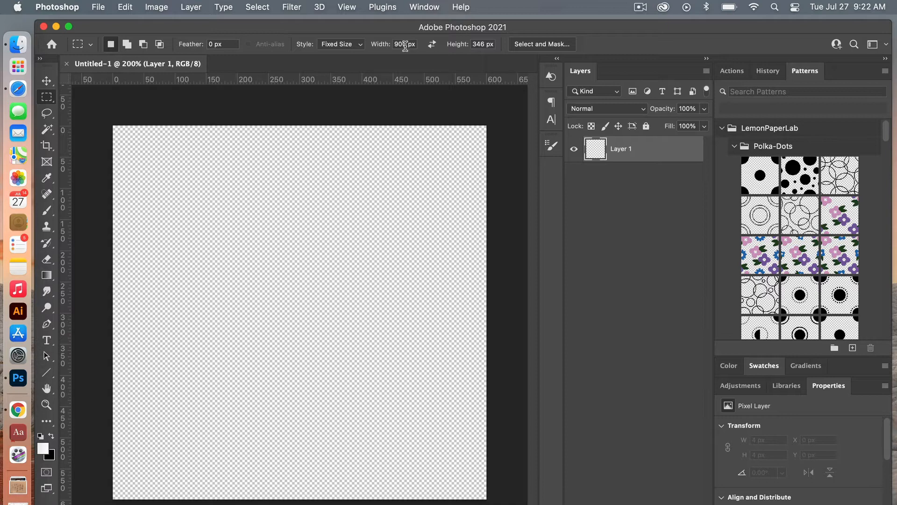
click(405, 45)
text(3)
click(480, 45)
text(600)
click(300, 291)
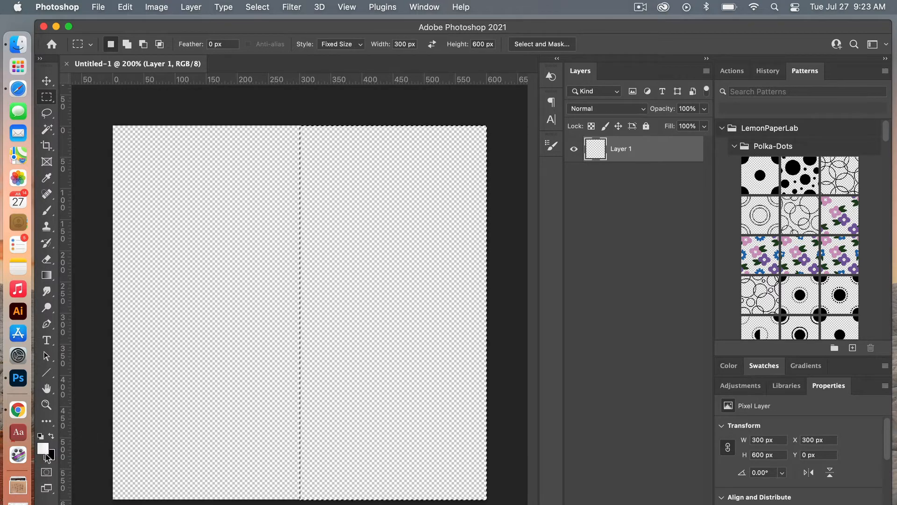
Fill the selected half with black and move the resulting stripe to the horizontal center of the canvas.
click(51, 436)
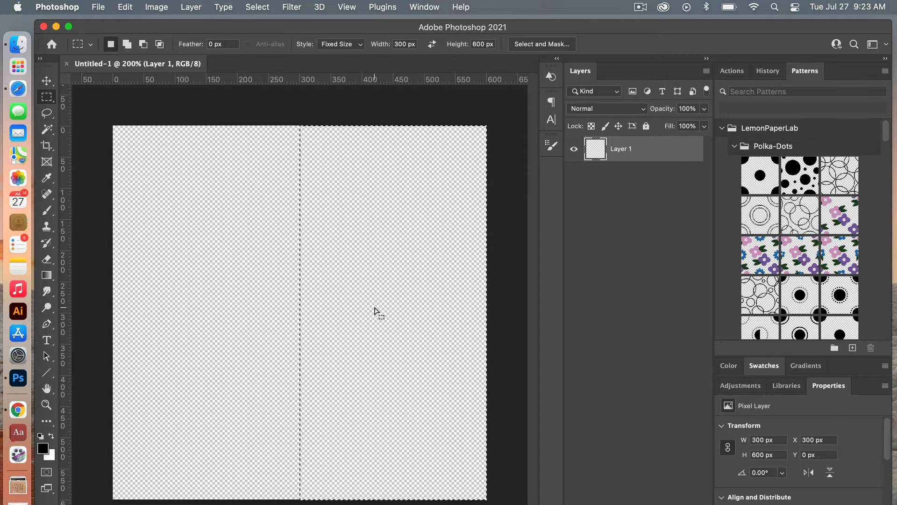
key(alt+BackSpace)
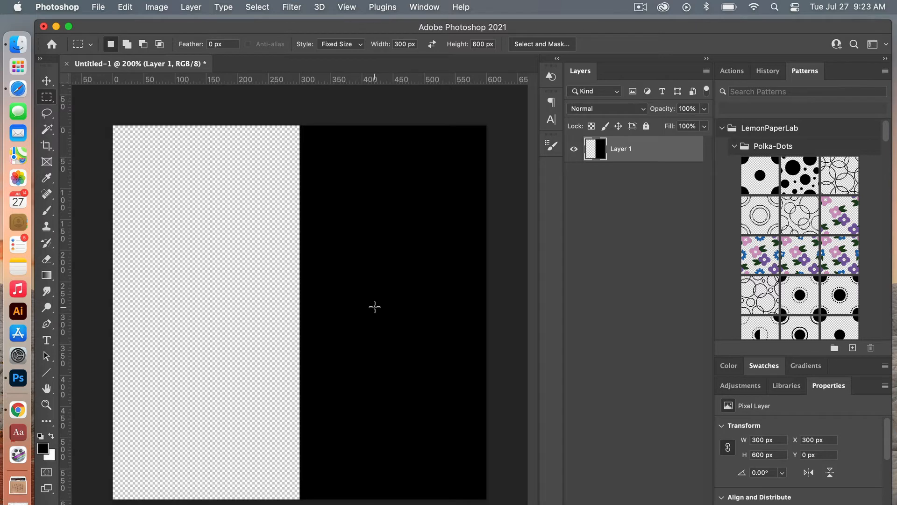
key(v)
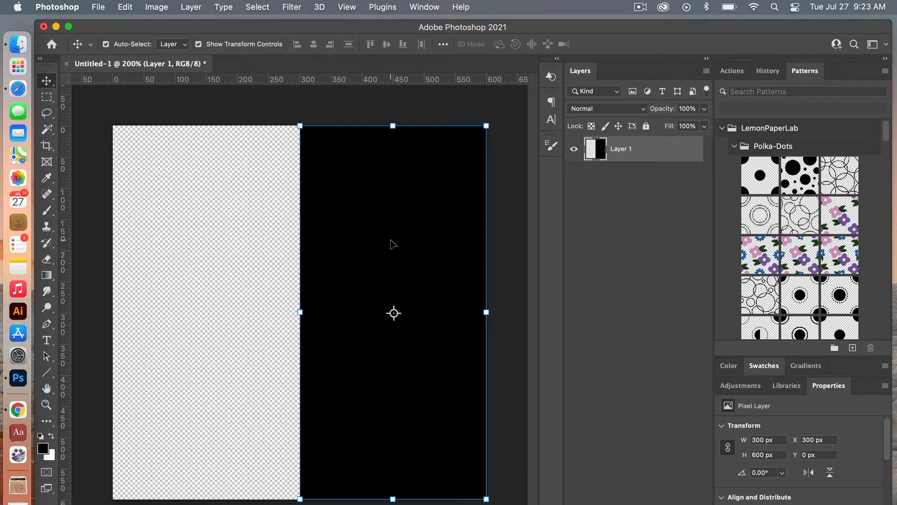
drag(393, 248, 305, 251)
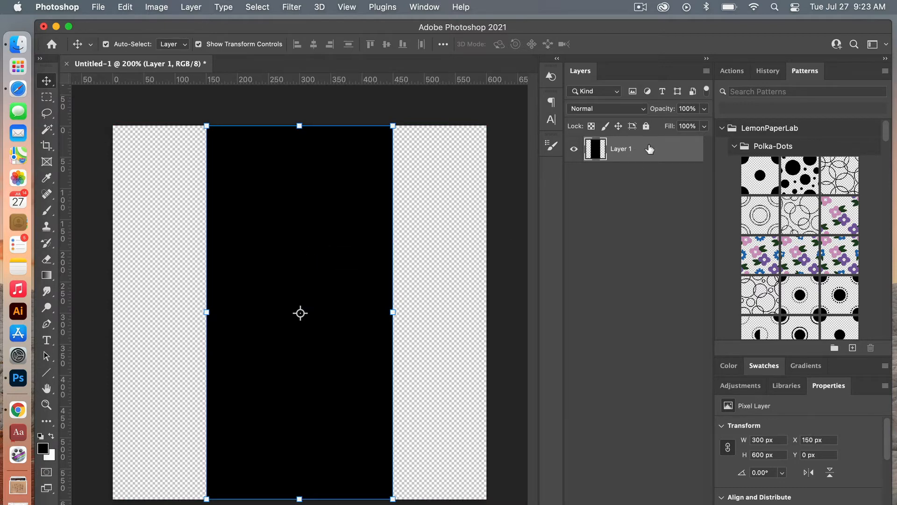
Set the opacity of the black stripe layer to 50%.
click(704, 109)
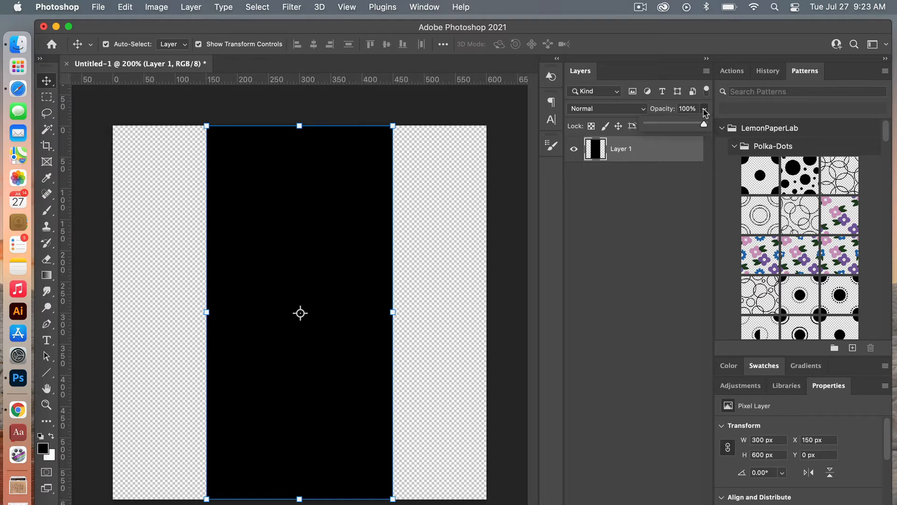
click(688, 108)
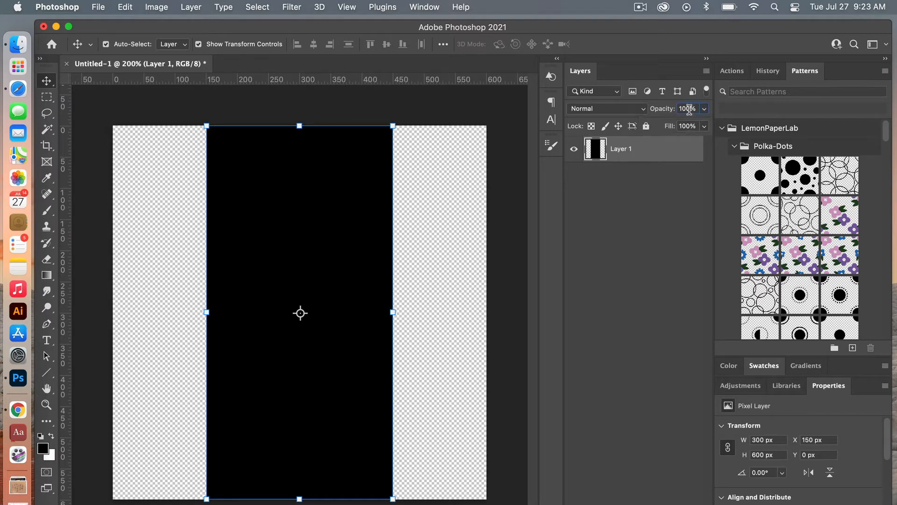
text(50)
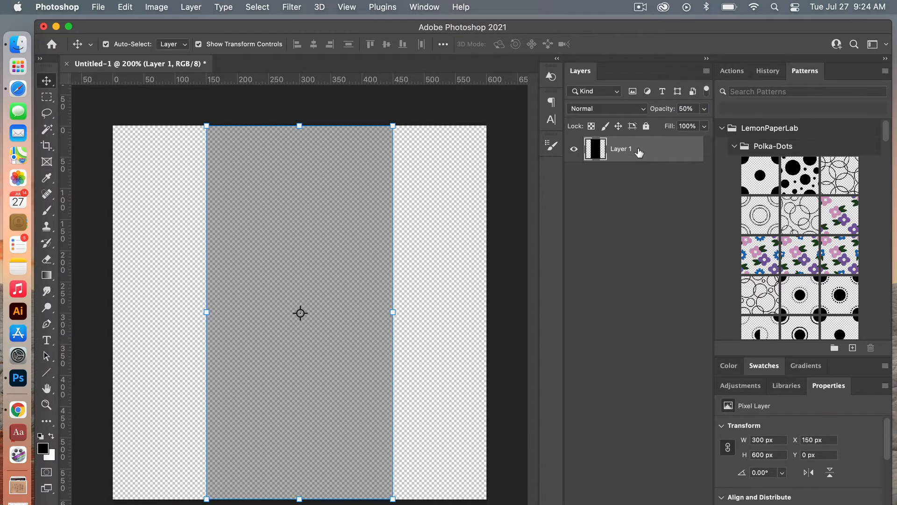
Duplicate the vertical stripe layer and rotate the copy 90° clockwise to form a horizontal stripe across it.
right_click(630, 153)
click(657, 215)
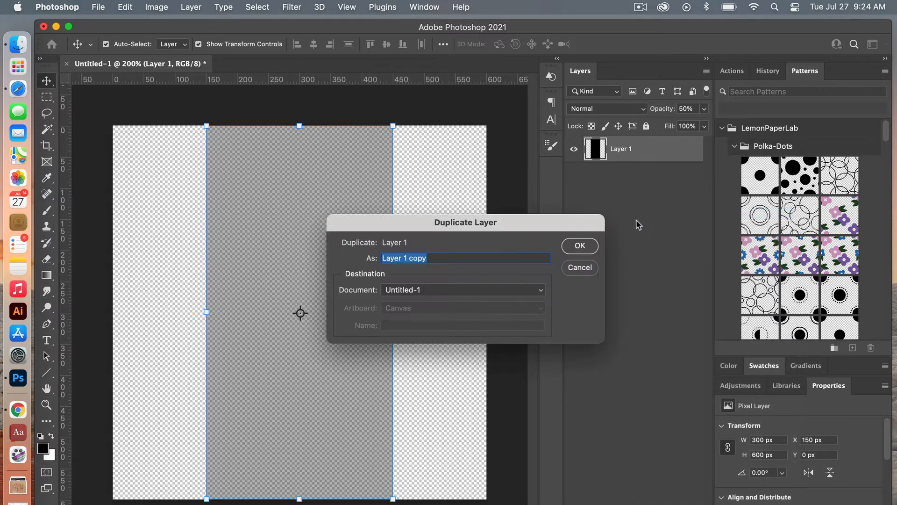
click(580, 245)
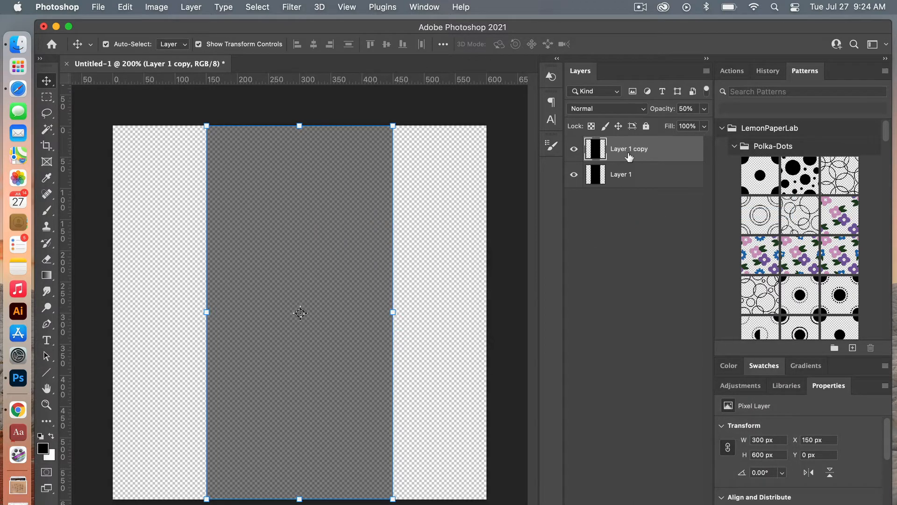
click(125, 6)
mouse_move(144, 282)
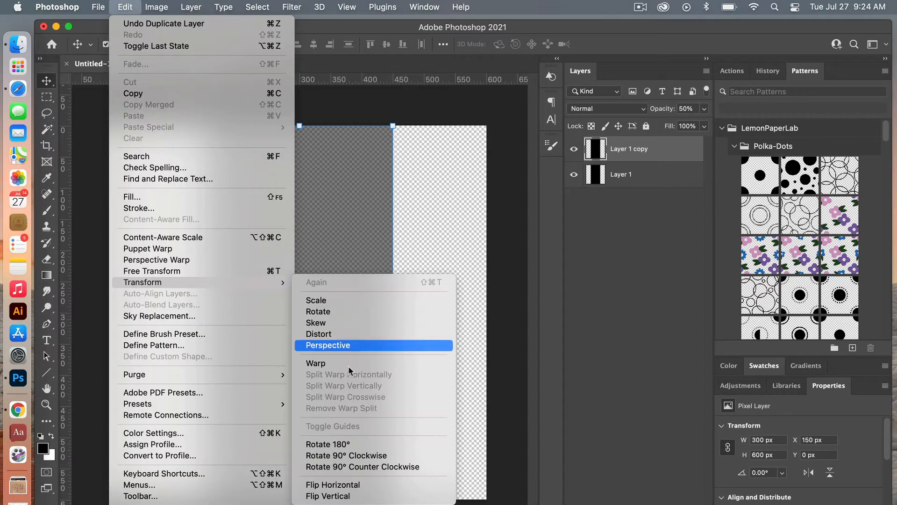
click(349, 456)
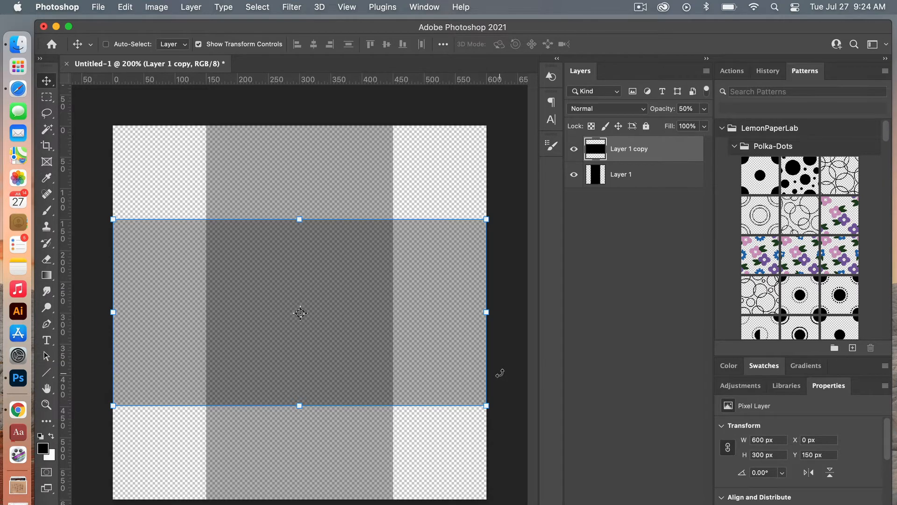
Deselect the layers and turn on Pattern Preview to examine how the gingham tile repeats around the canvas.
key(super+minus)
click(430, 301)
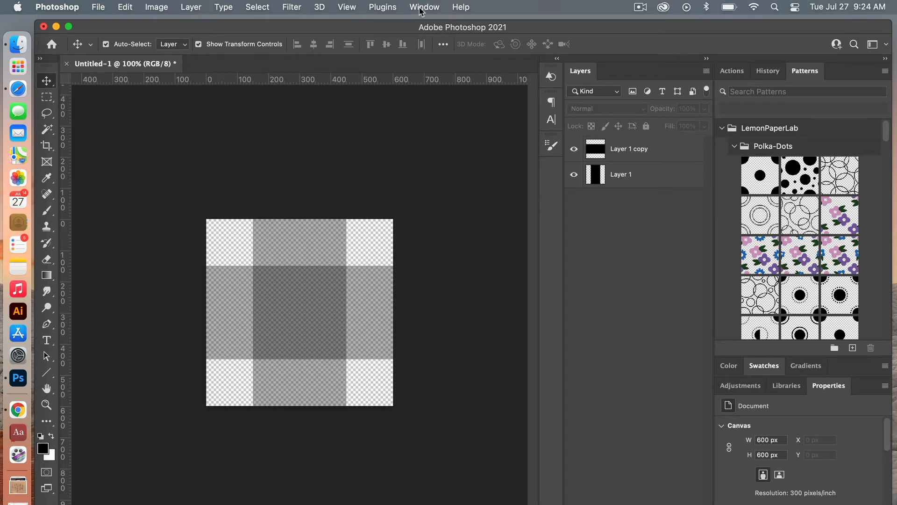
click(347, 8)
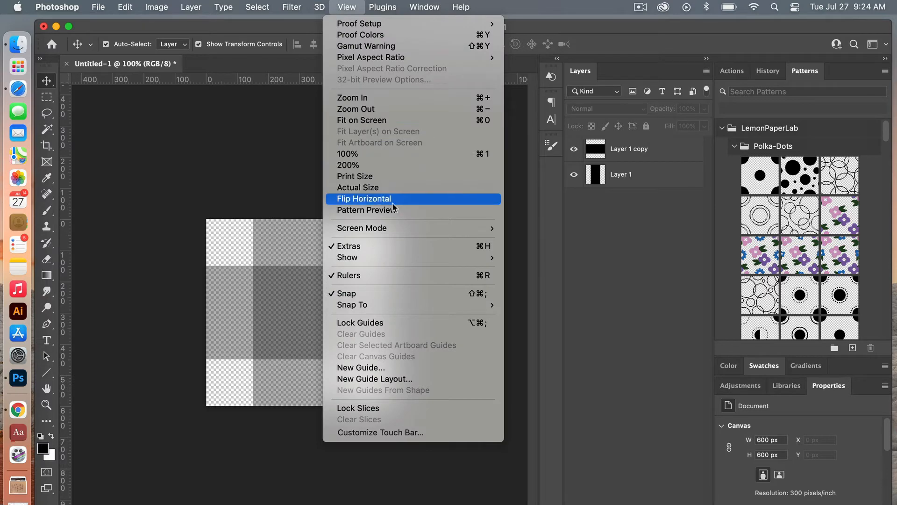
click(406, 210)
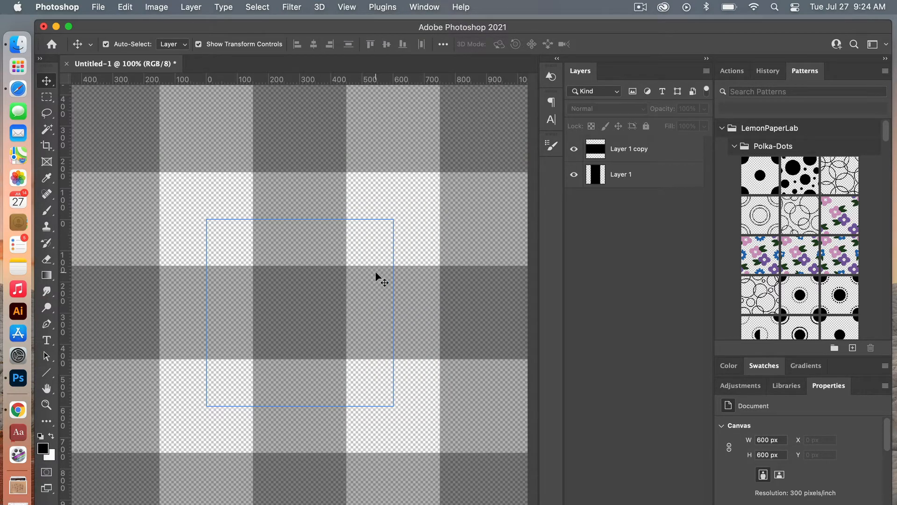
key(super+minus)
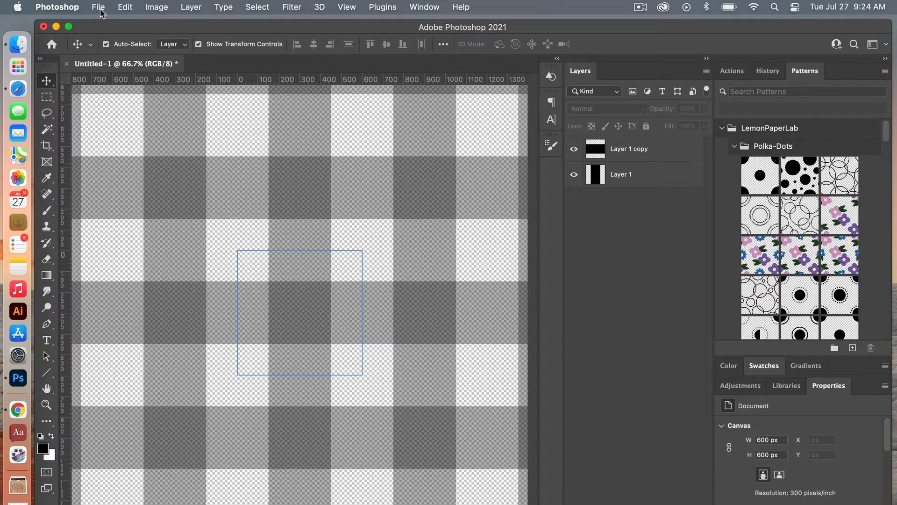
Define the gingham tile as a pattern, keeping the suggested pattern name.
click(124, 8)
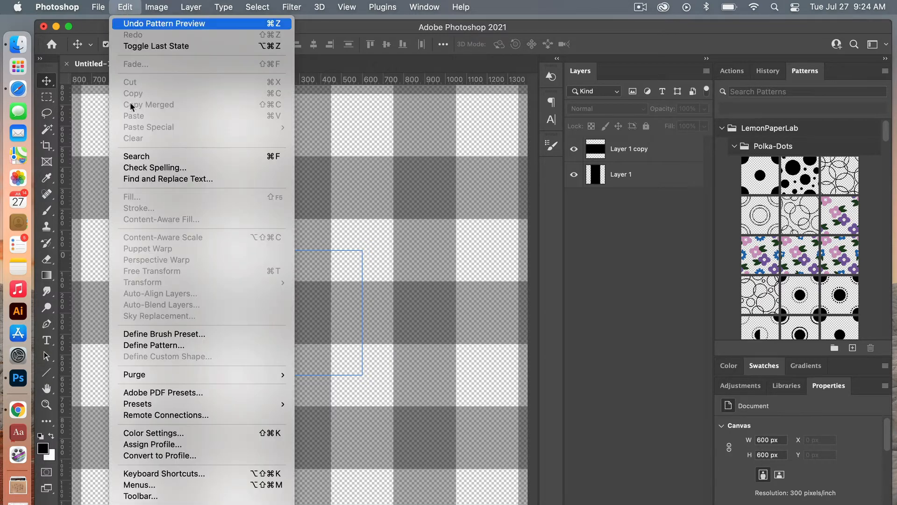
click(146, 349)
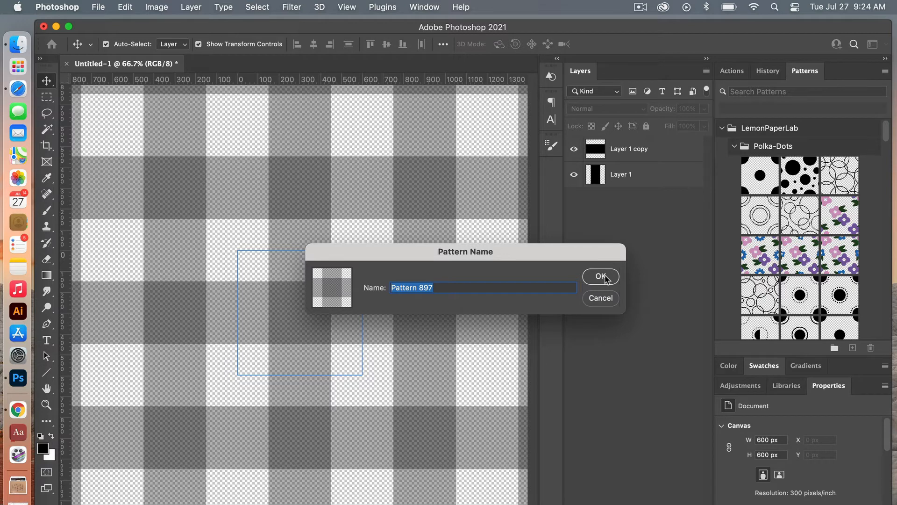
click(605, 278)
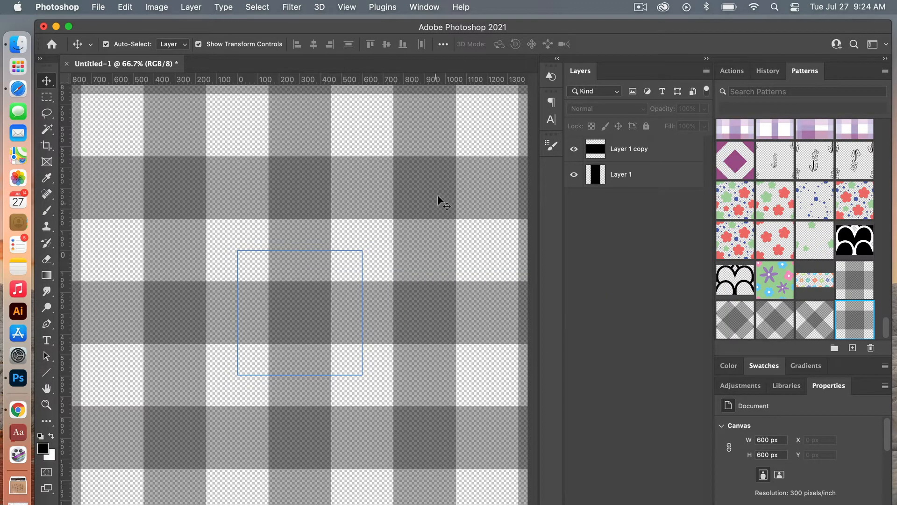
Turn off Pattern Preview and show the single gingham tile at 100%.
click(346, 7)
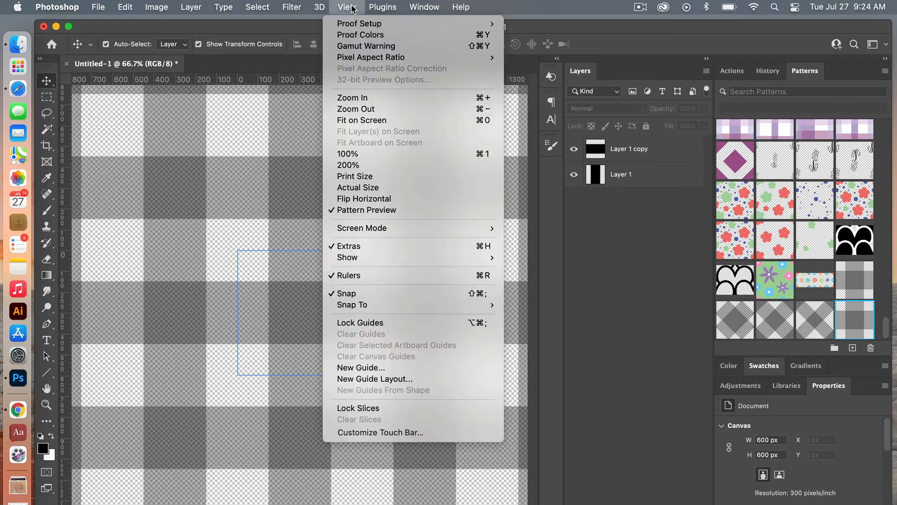
click(383, 212)
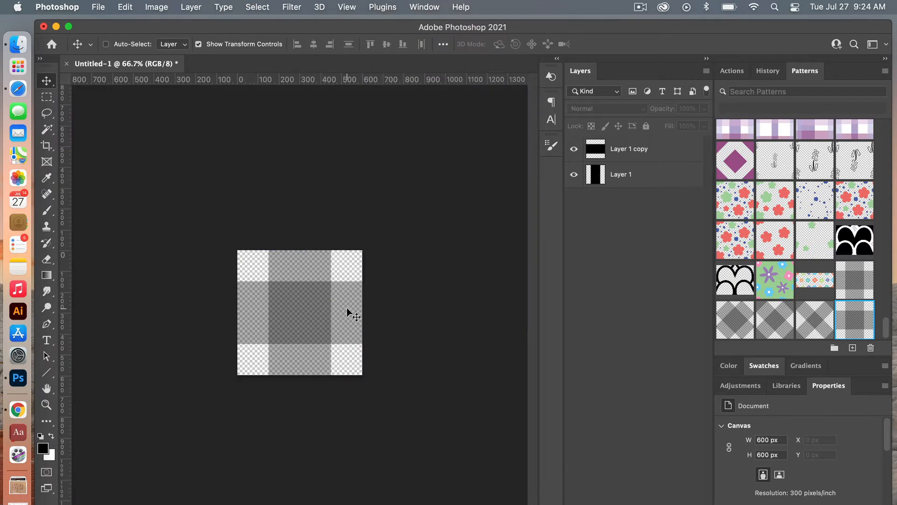
key(super+minus)
key(super+equal)
key(super+equal)
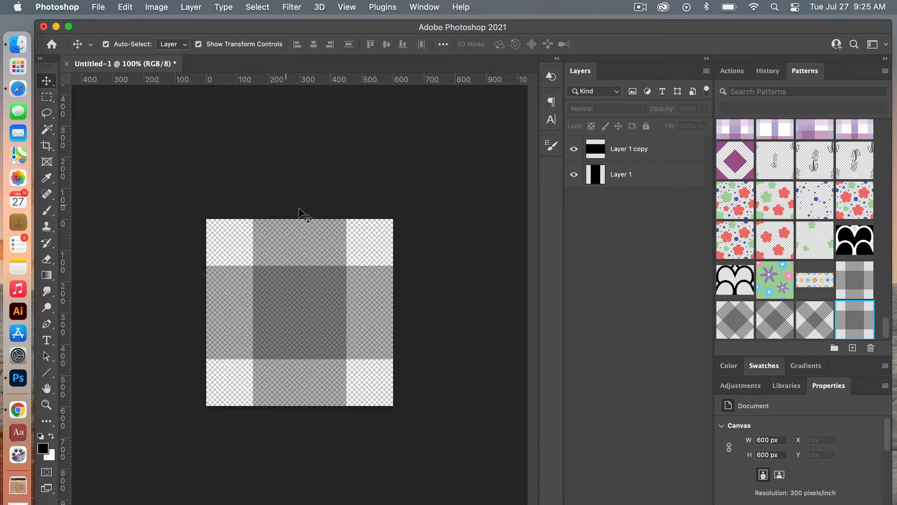
Create a new 3600 x 3600 px document at 300 pixels/inch with a white background, using the recent custom preset.
click(98, 7)
click(102, 21)
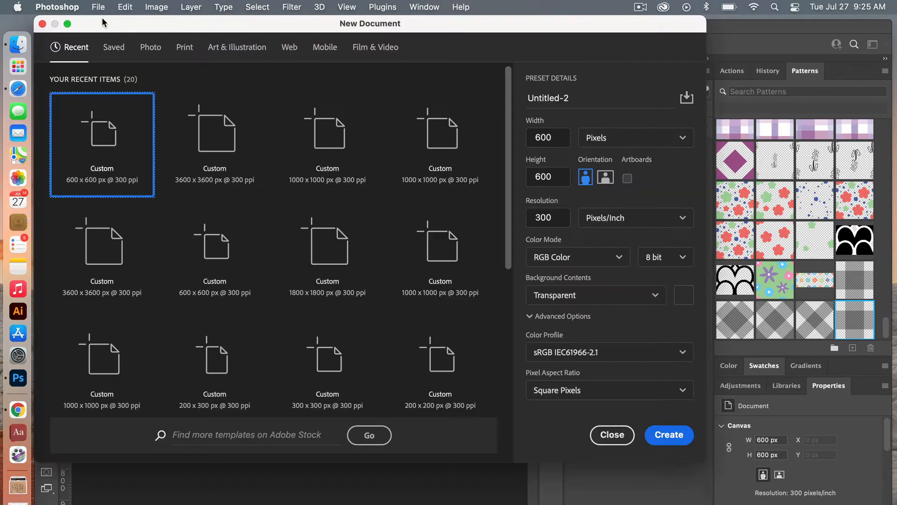
click(250, 124)
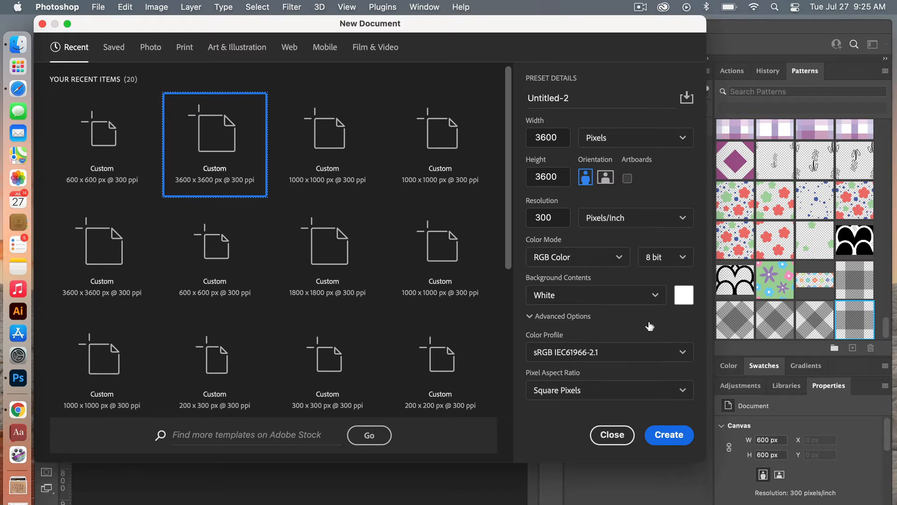
click(678, 436)
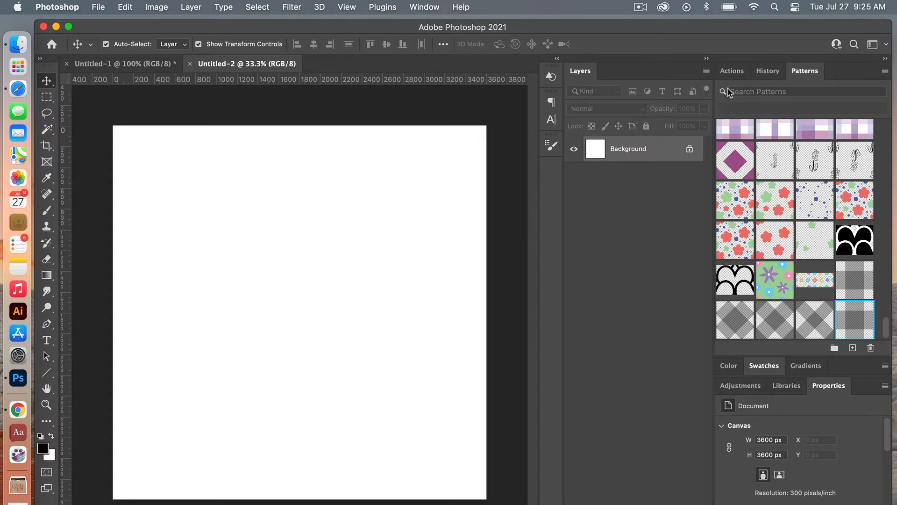
Run the Pattern page action and swap the dots in its pattern fill layer for the newly defined straight gingham pattern.
click(731, 72)
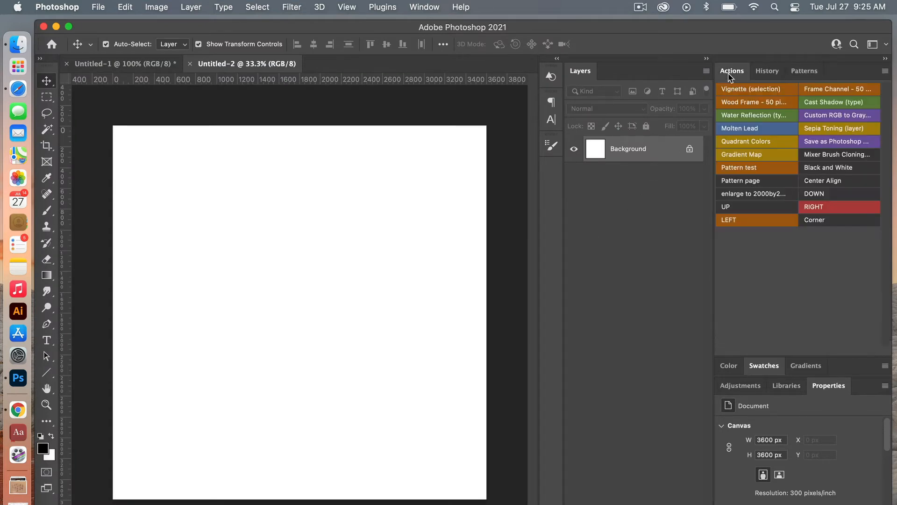
click(767, 173)
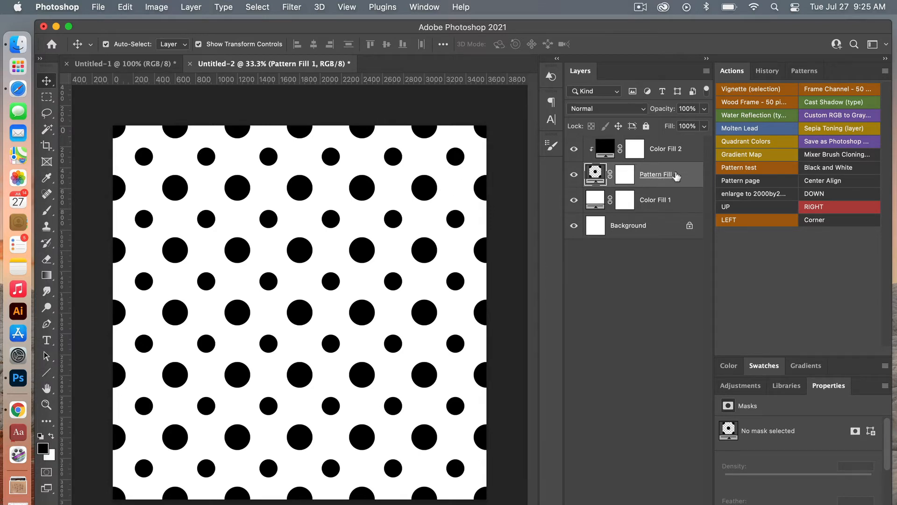
click(803, 74)
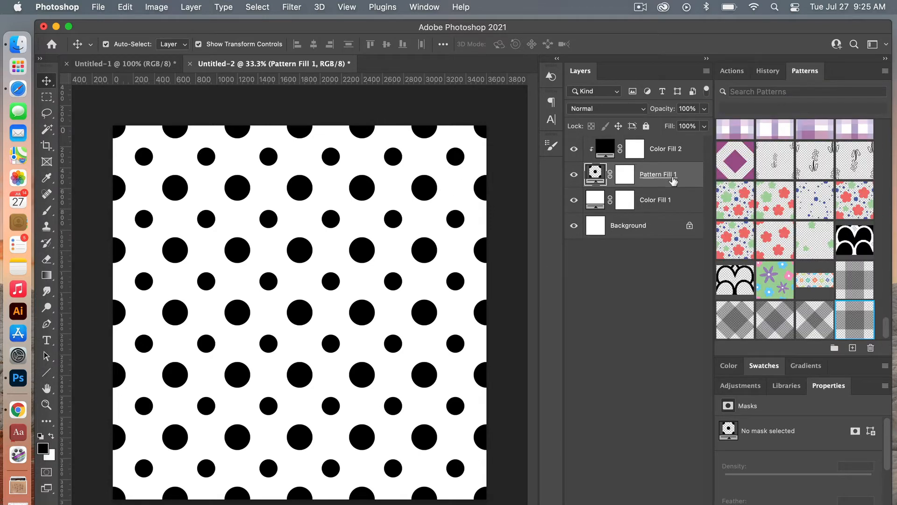
click(855, 321)
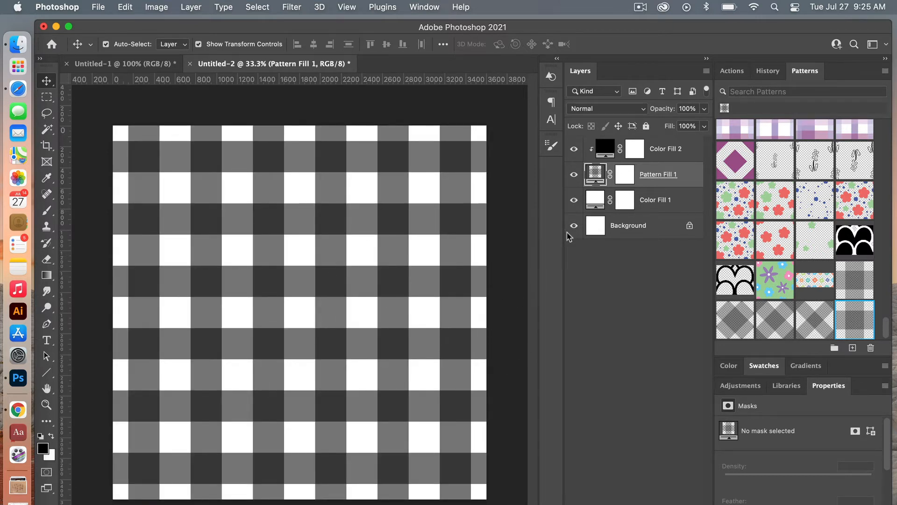
Recolor the black color fill layer clipped to the gingham pattern to a soft periwinkle blue, #95a2cb.
double_click(606, 148)
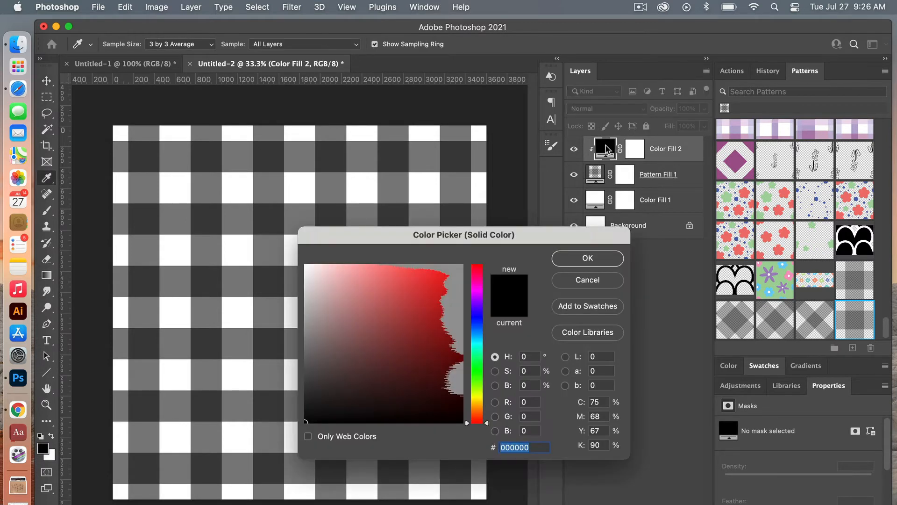
click(476, 324)
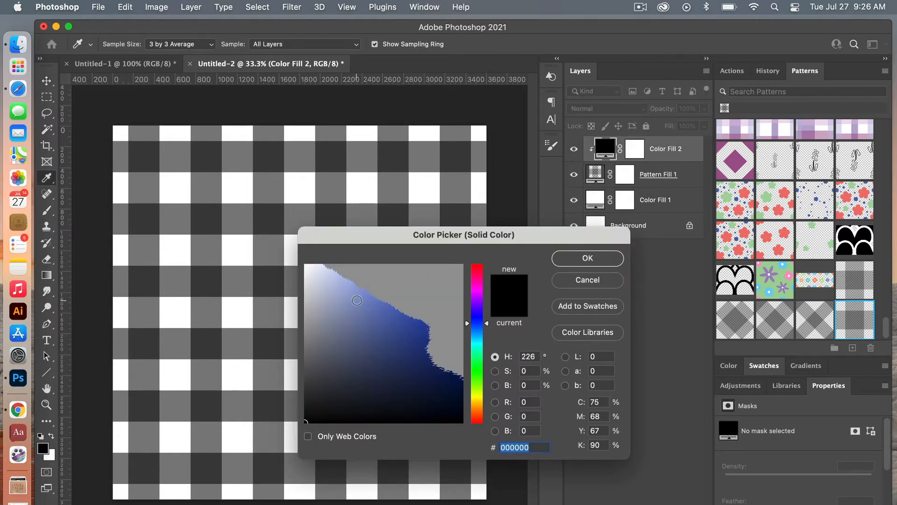
click(364, 309)
click(374, 314)
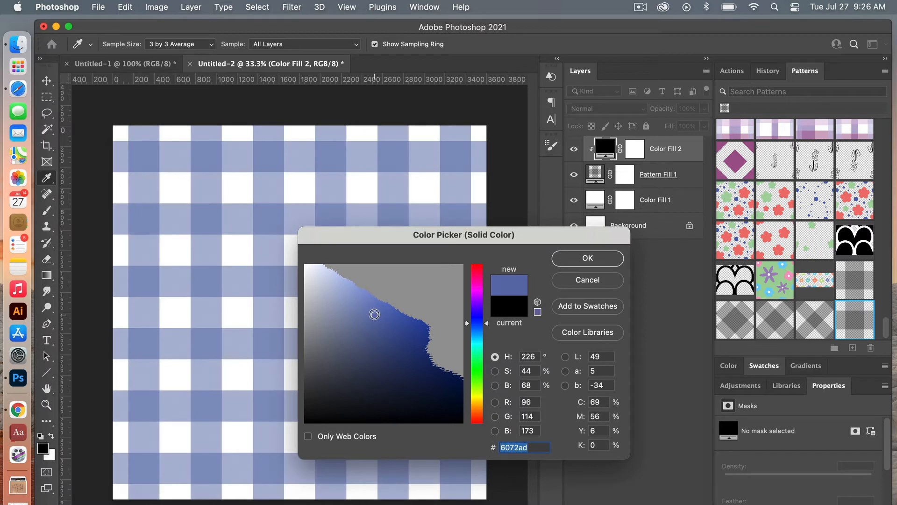
click(346, 296)
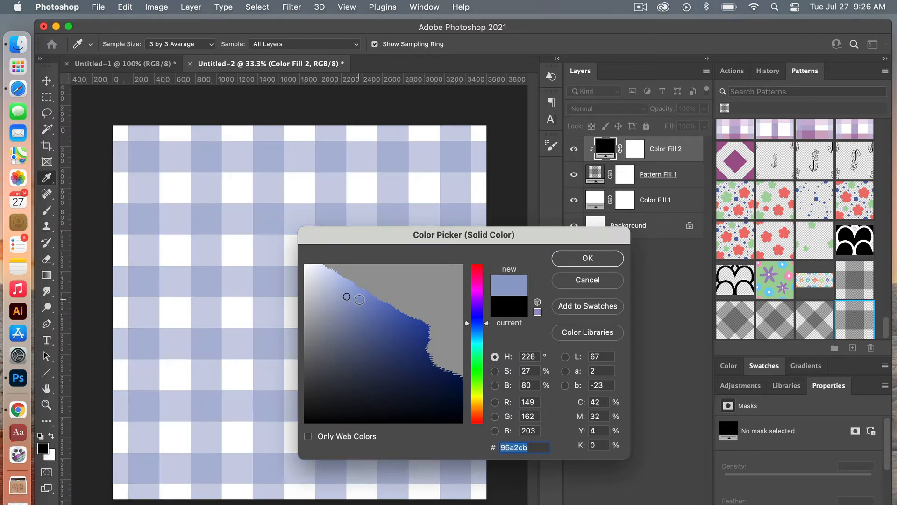
click(586, 258)
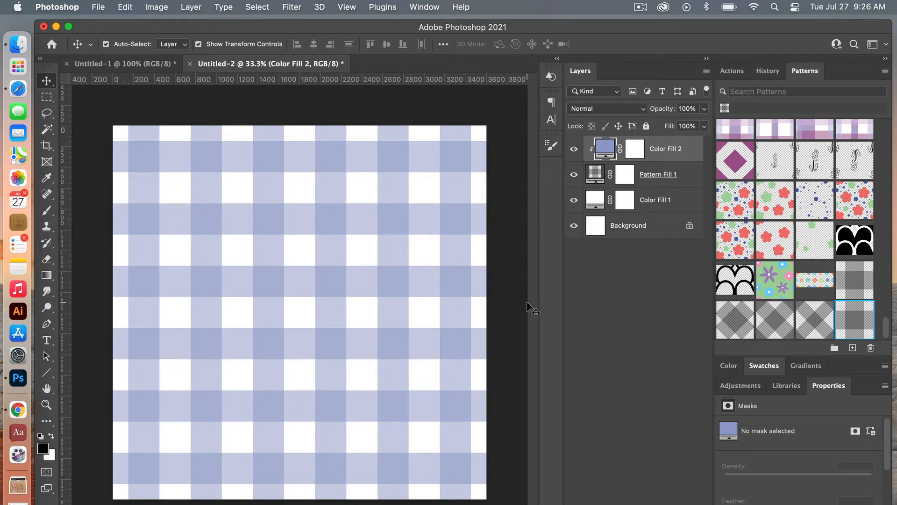
Try the gingham pattern fill at 50% and 25% scale, and keep it at 50%.
double_click(683, 177)
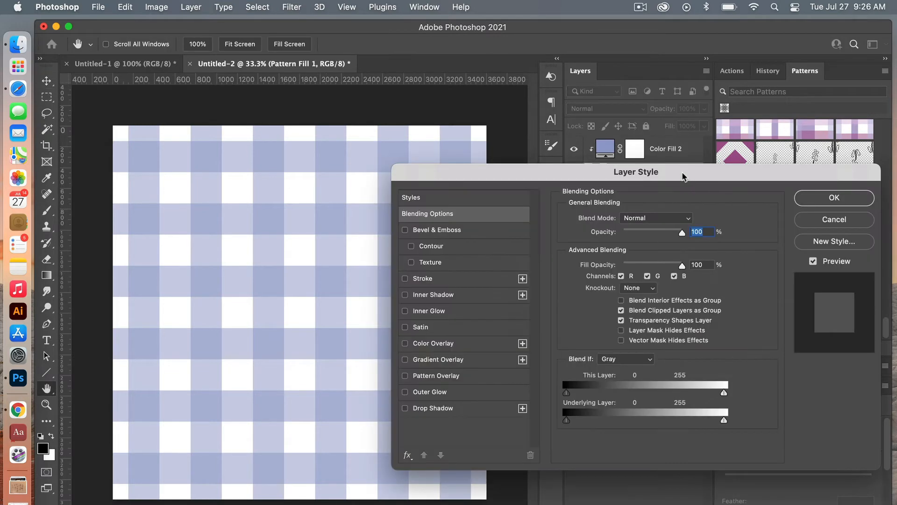
click(836, 198)
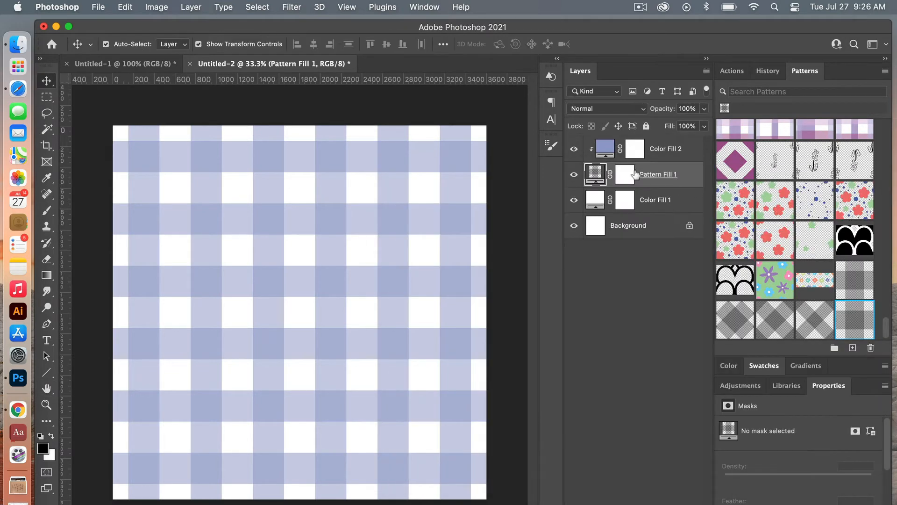
double_click(595, 174)
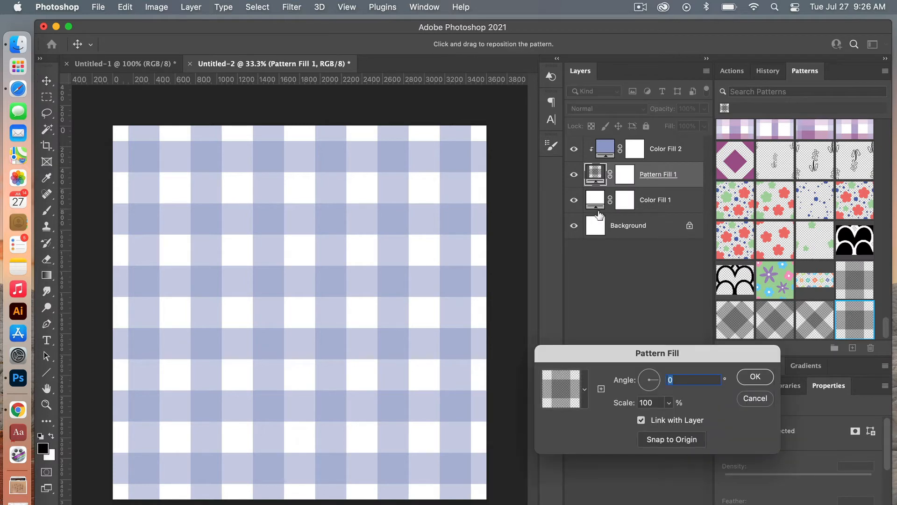
double_click(654, 402)
text(50)
double_click(651, 402)
text(25)
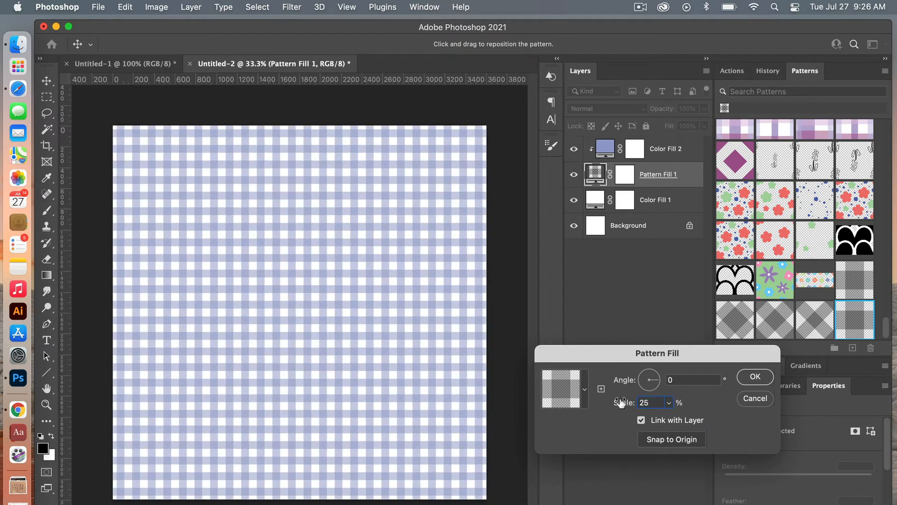
key(Escape)
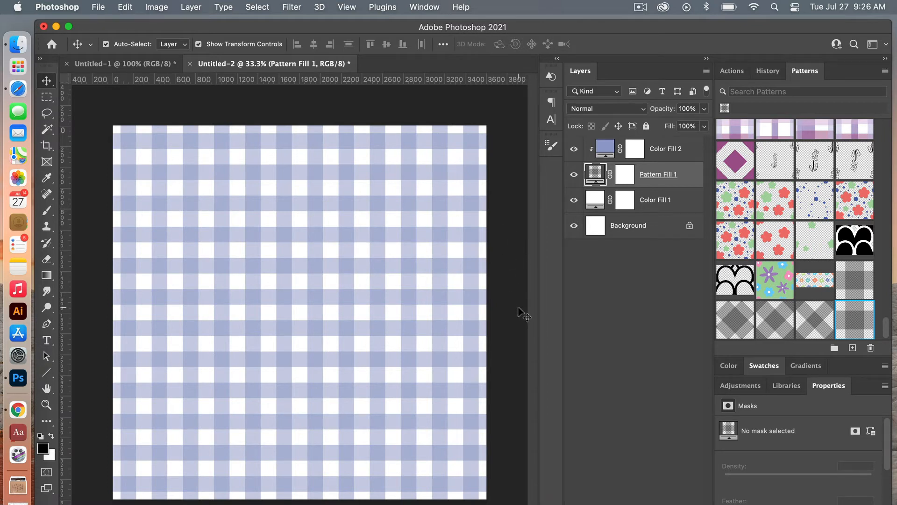
Return to the 600 px tile document, hide both stripe layers, and add a new empty layer.
click(157, 69)
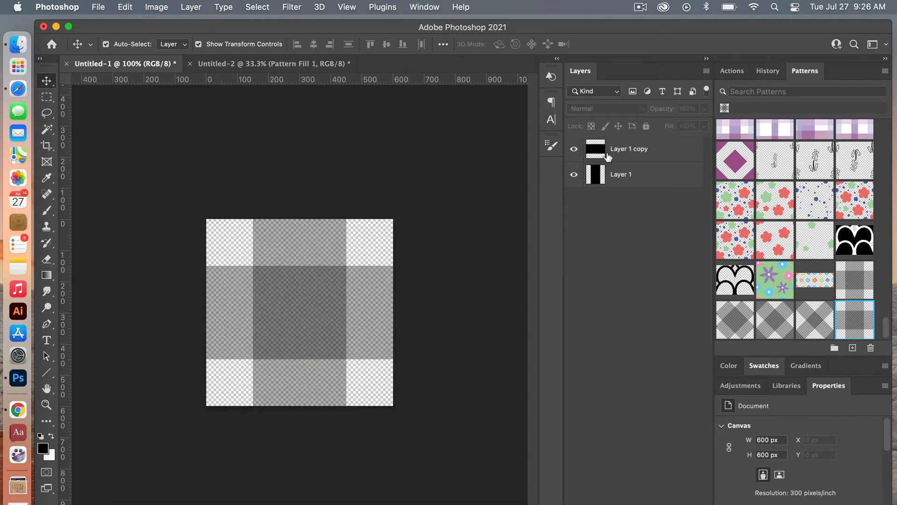
click(572, 151)
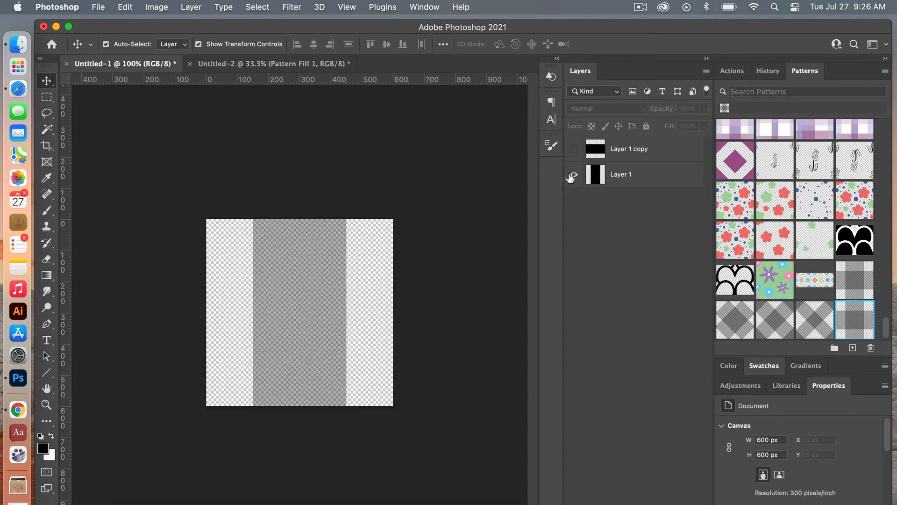
click(571, 176)
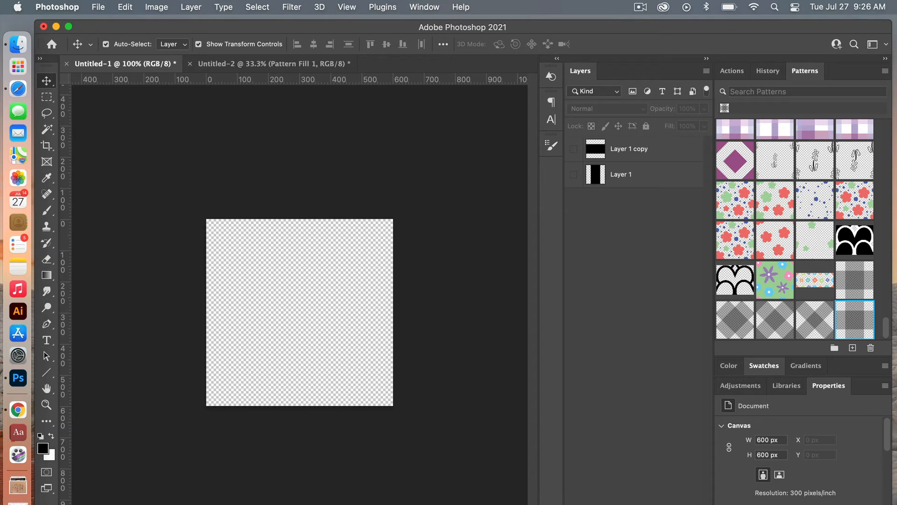
key(super+shift+alt+n)
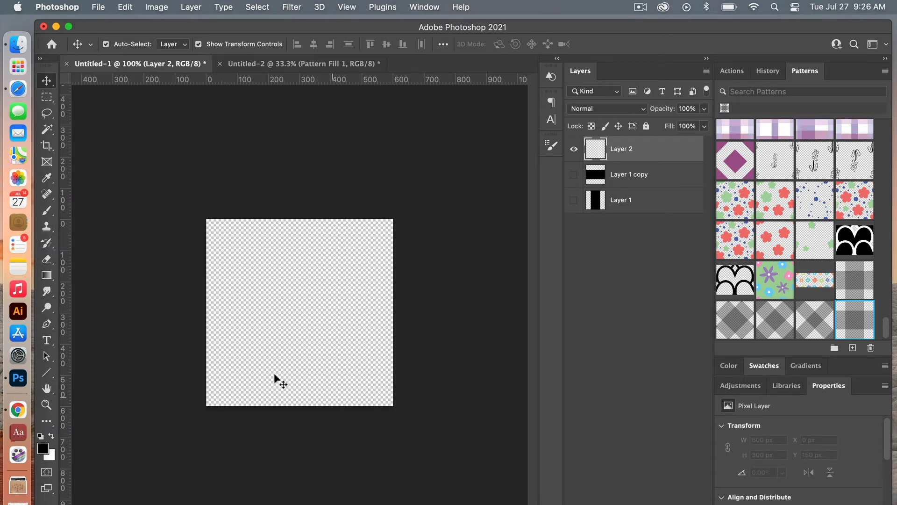
Draw a 45° line about 868 px long with the Line tool, from the tile's lower-left corner through its upper-right corner.
click(47, 374)
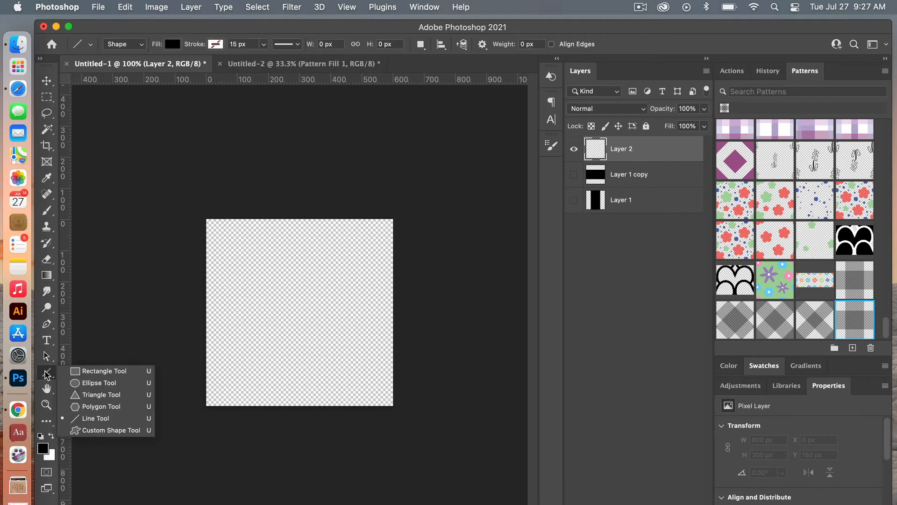
click(124, 418)
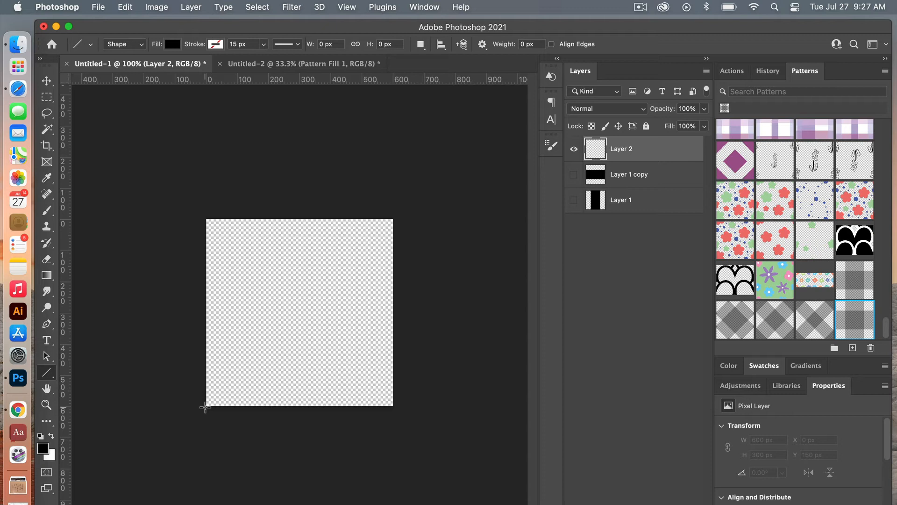
drag(205, 407, 429, 216)
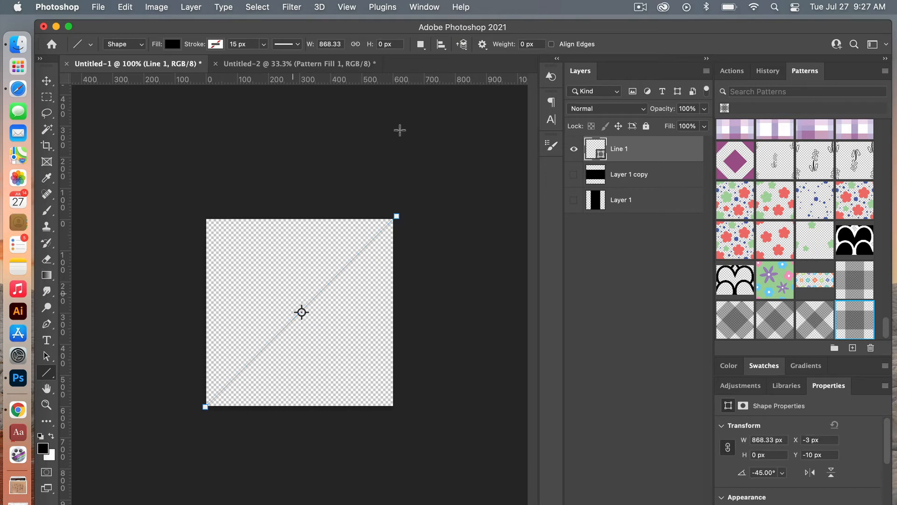
Give the diagonal line no fill and a black stroke 200 px wide.
click(172, 45)
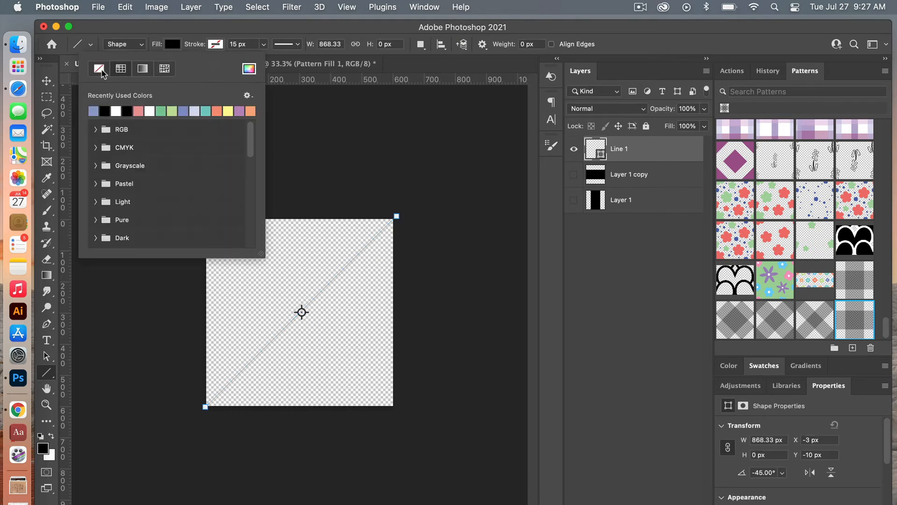
click(103, 70)
click(216, 45)
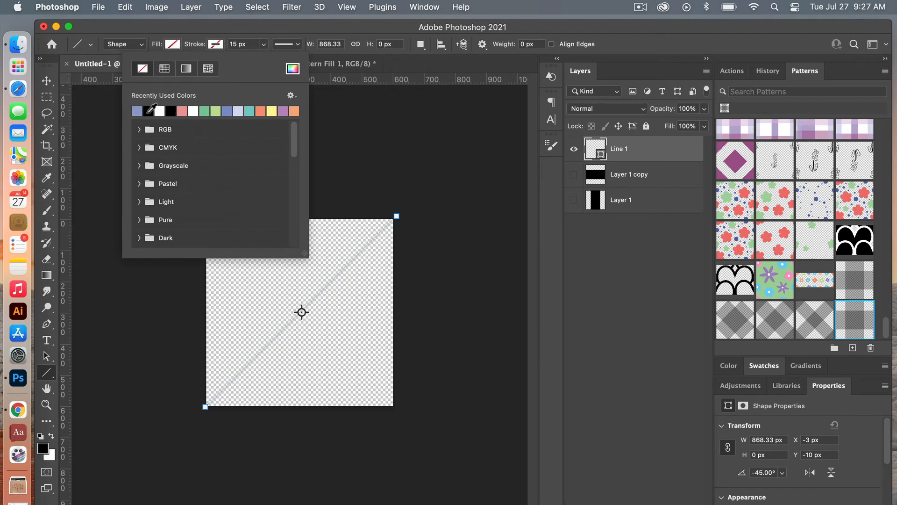
click(148, 111)
click(254, 44)
drag(255, 44, 222, 44)
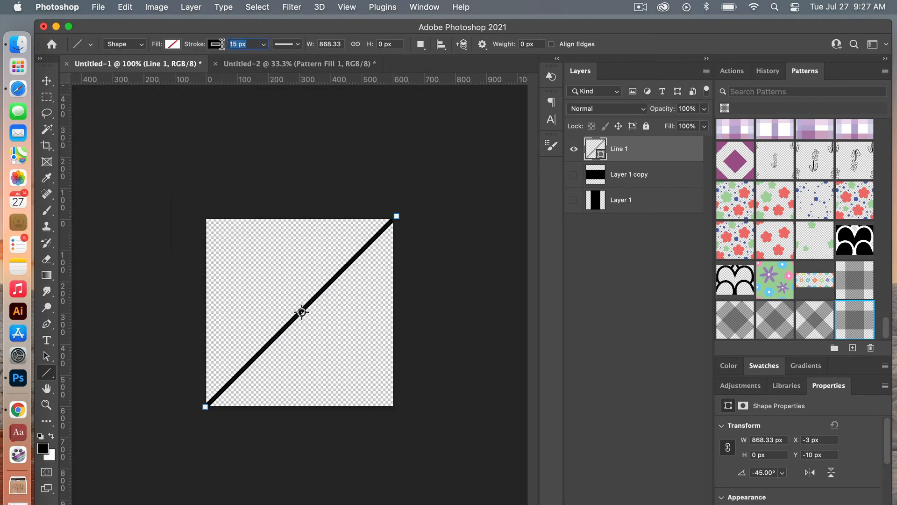
text(200)
key(Return)
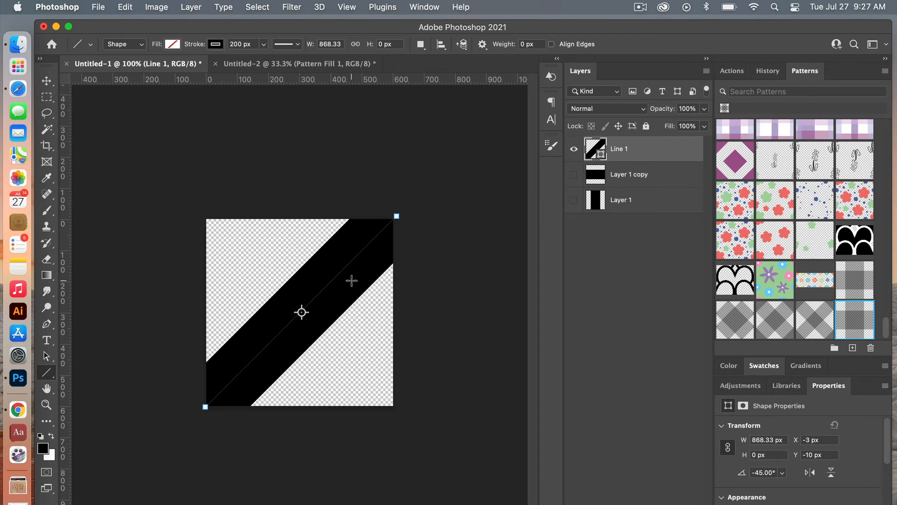
Center the diagonal stripe horizontally and vertically on the whole canvas, then clear the selection.
key(m)
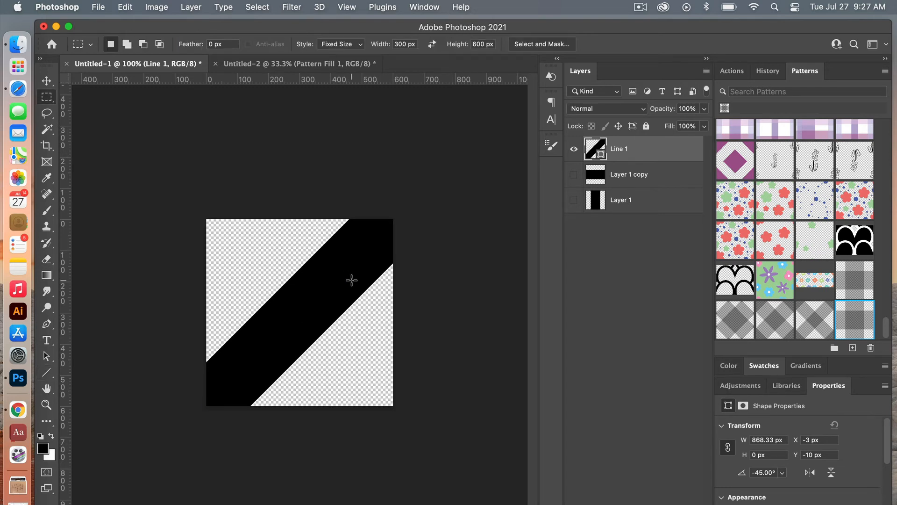
key(super+a)
key(v)
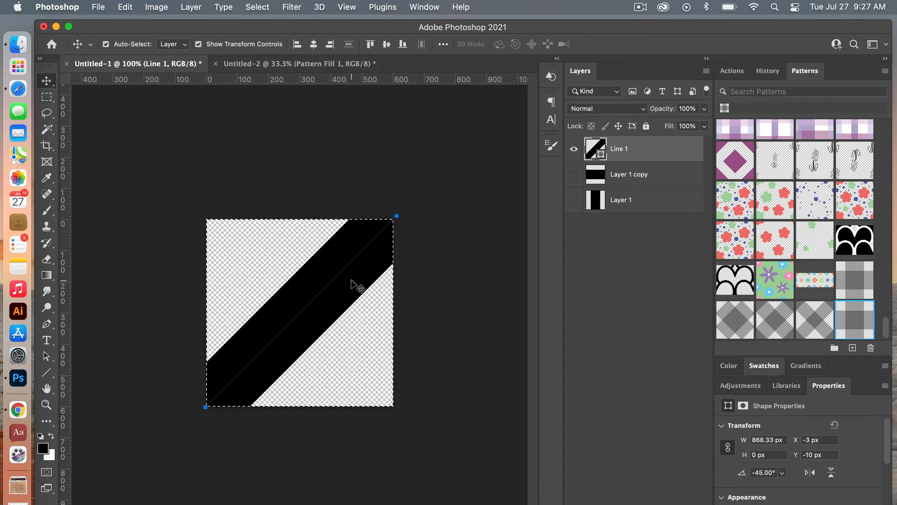
click(313, 45)
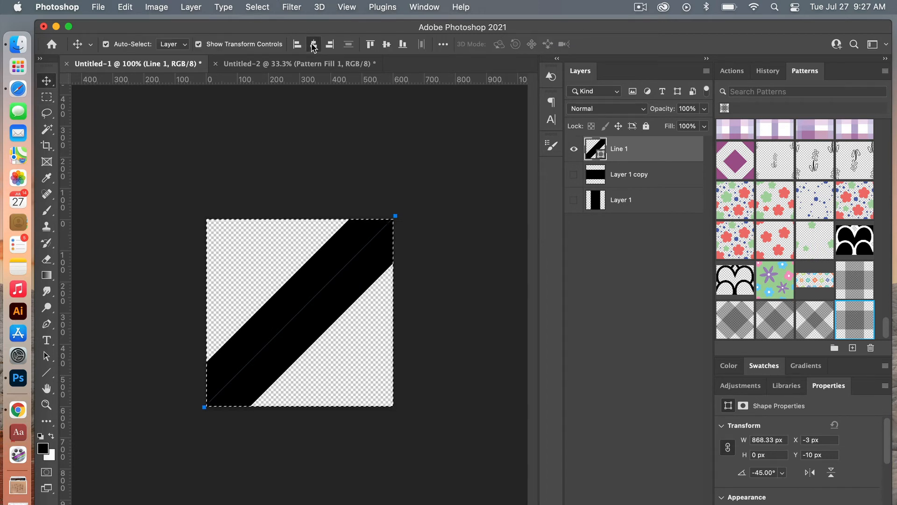
click(387, 45)
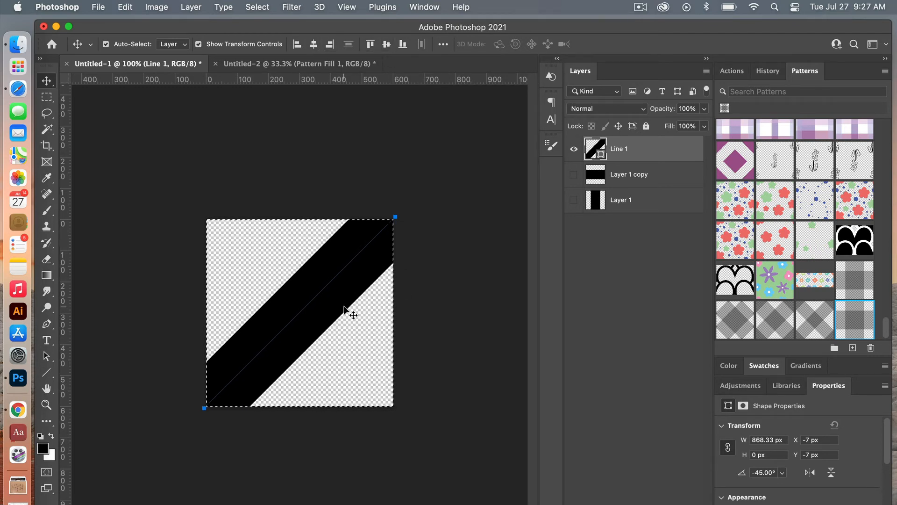
key(super+d)
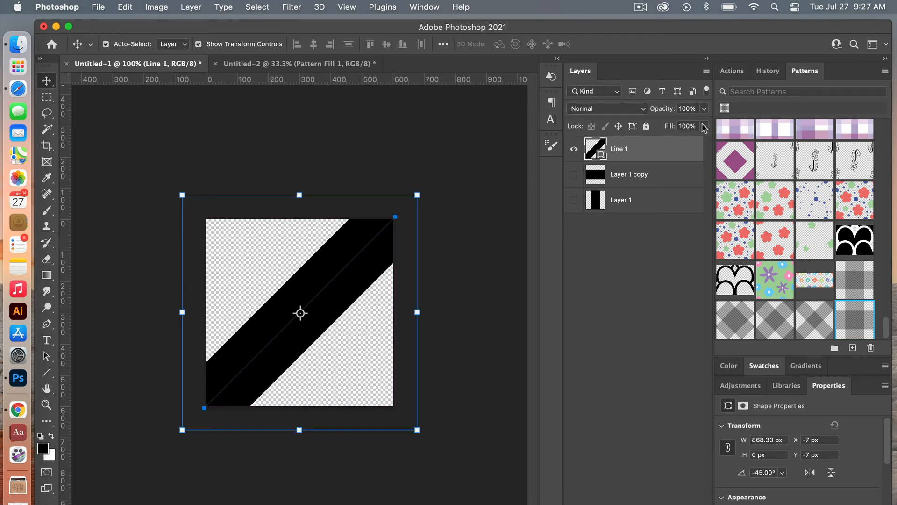
Set the diagonal stripe layer's opacity to 50% and duplicate it within the same document, keeping the suggested name.
click(696, 109)
text(50)
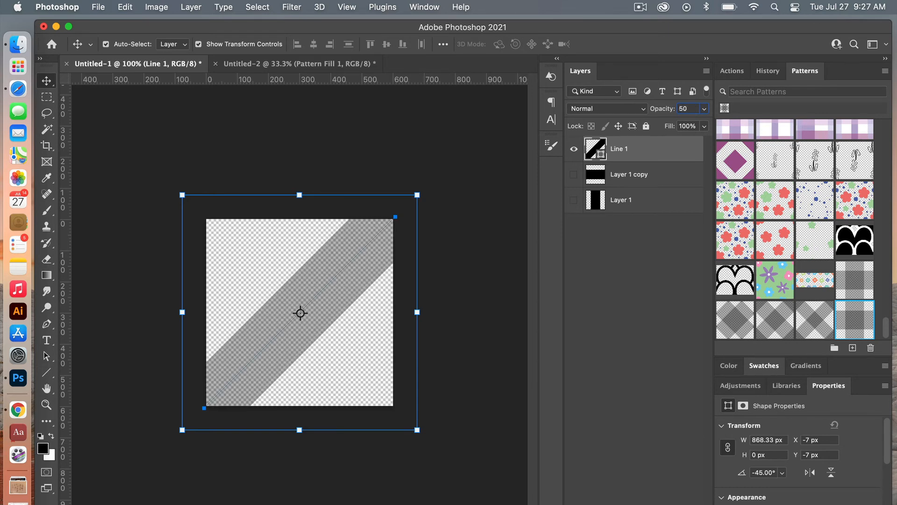
right_click(636, 148)
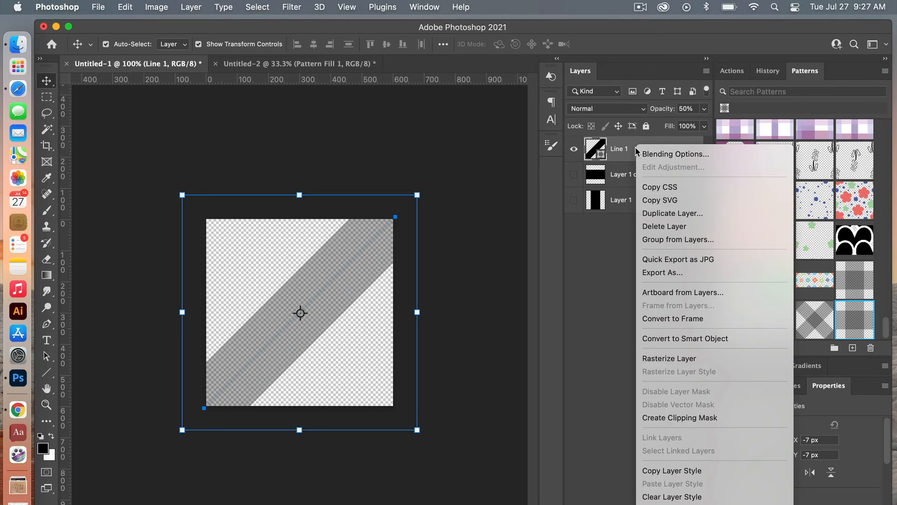
click(709, 218)
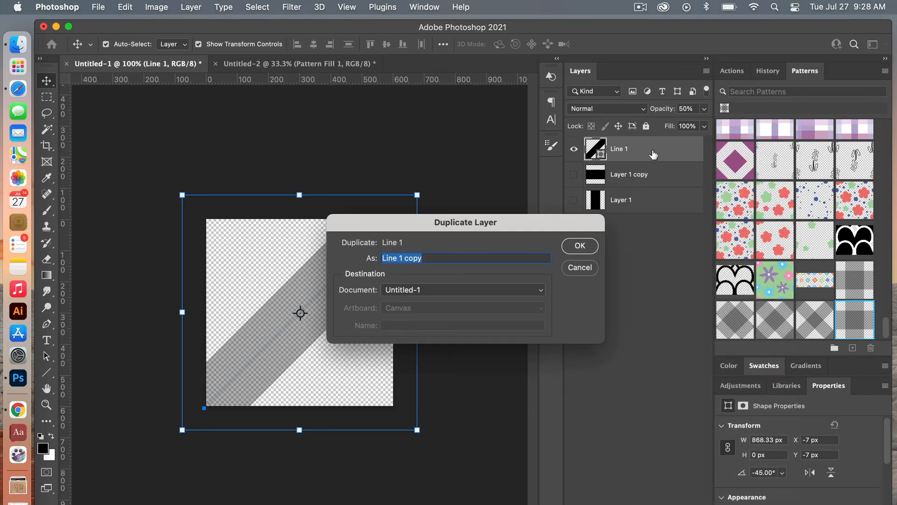
click(581, 246)
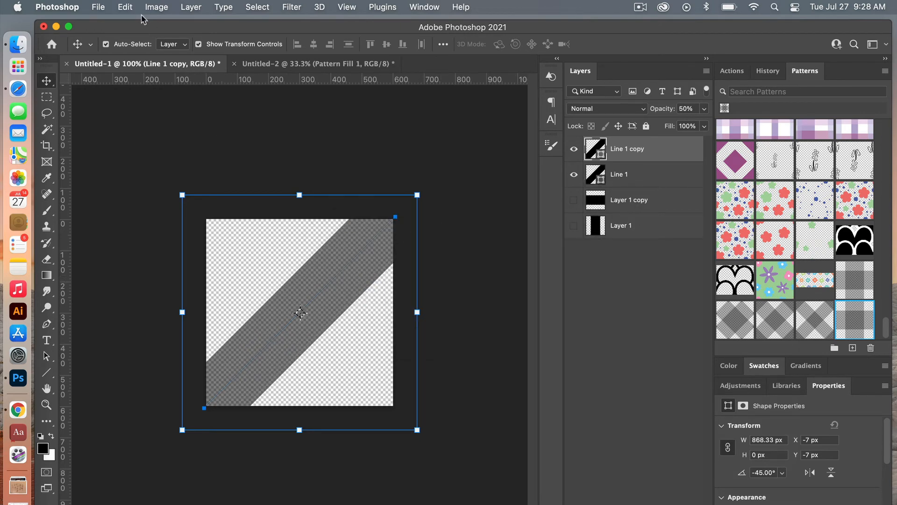
Rotate the duplicated diagonal stripe 90° clockwise to cross the original stripe, and clear the layer selection.
click(125, 7)
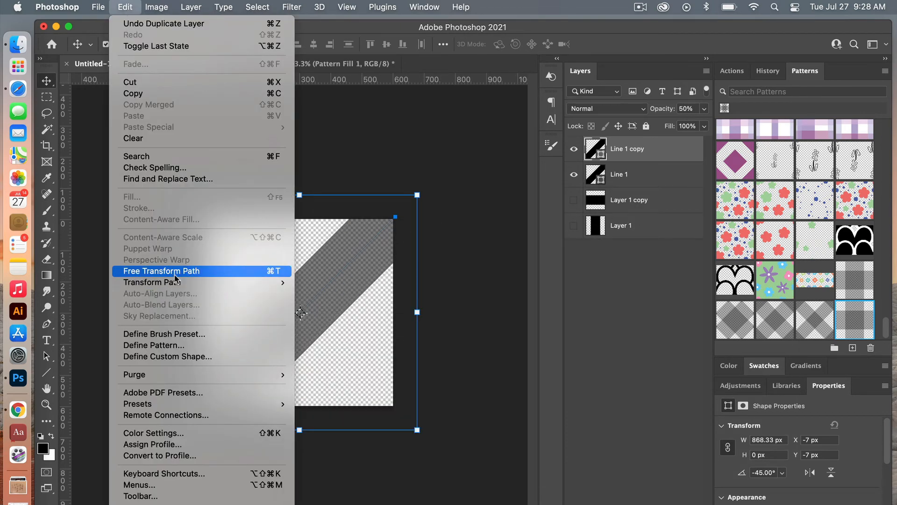
mouse_move(177, 282)
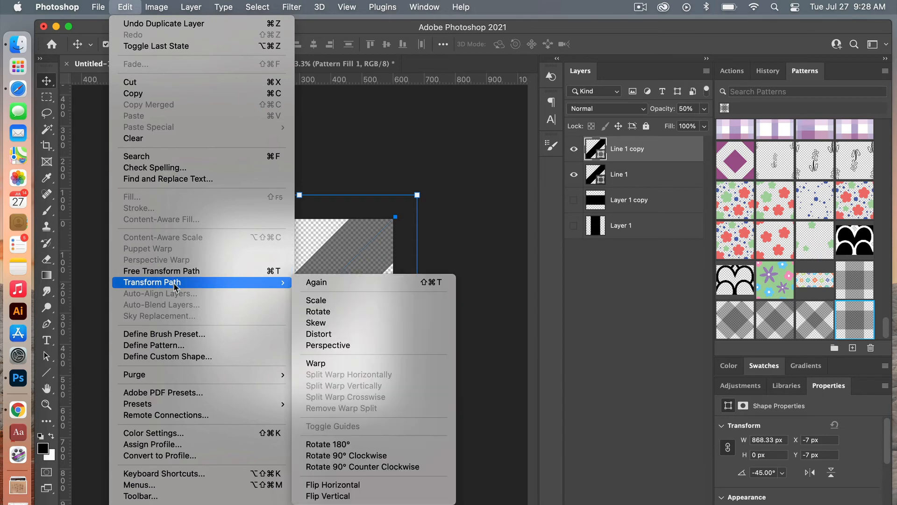
click(349, 455)
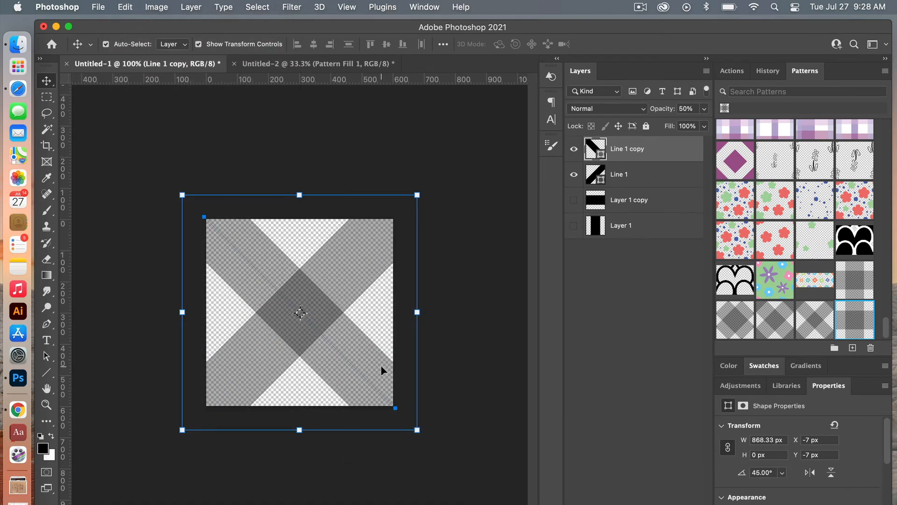
click(480, 234)
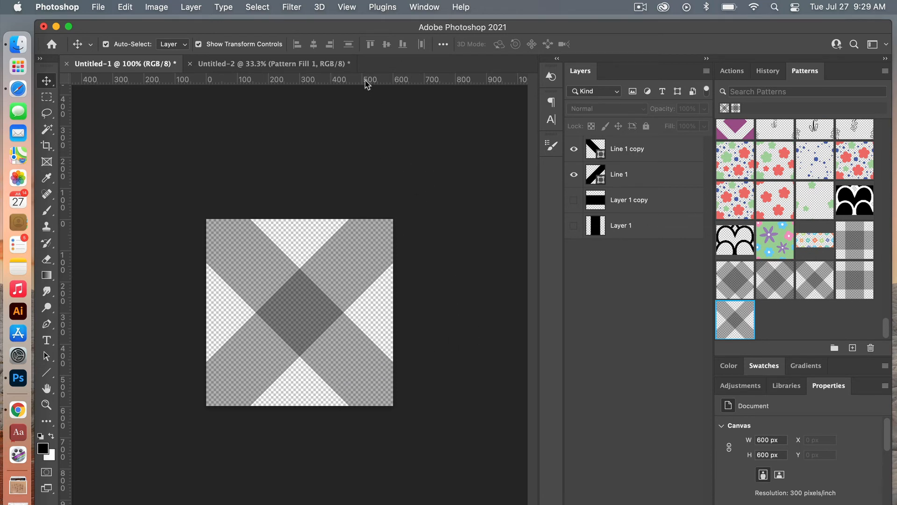
Turn on Pattern Preview for the diagonal gingham tile and define it as a pattern, keeping the suggested name.
click(350, 11)
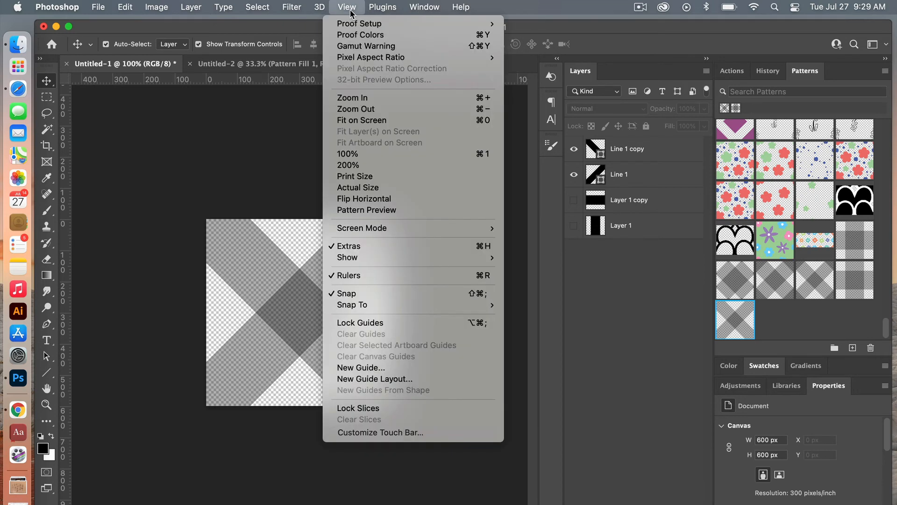
click(401, 210)
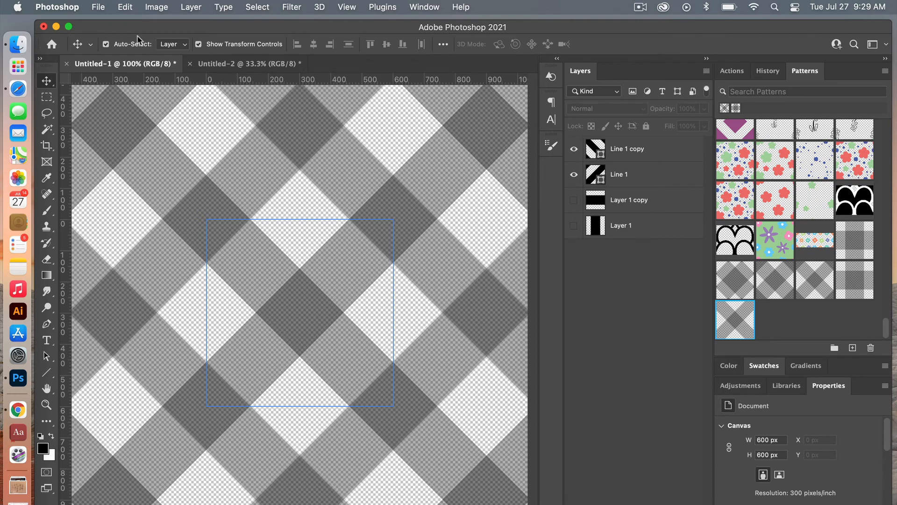
click(125, 7)
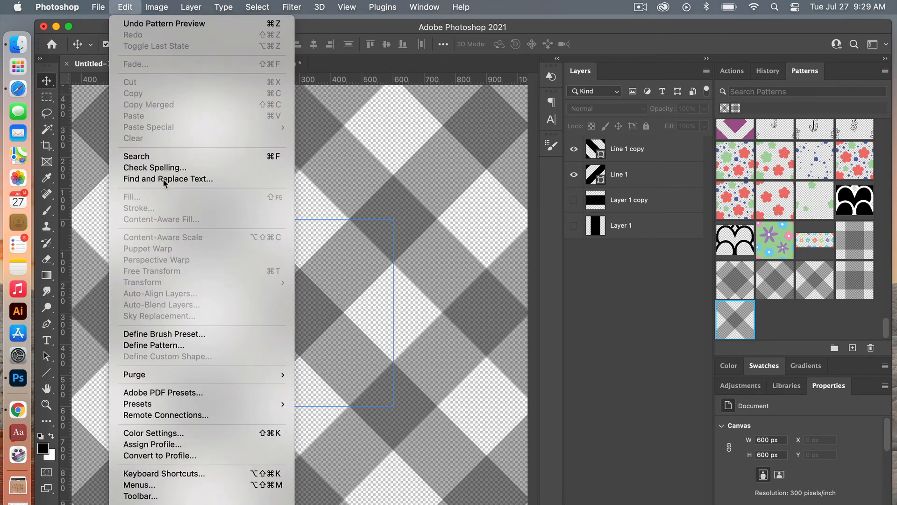
click(167, 343)
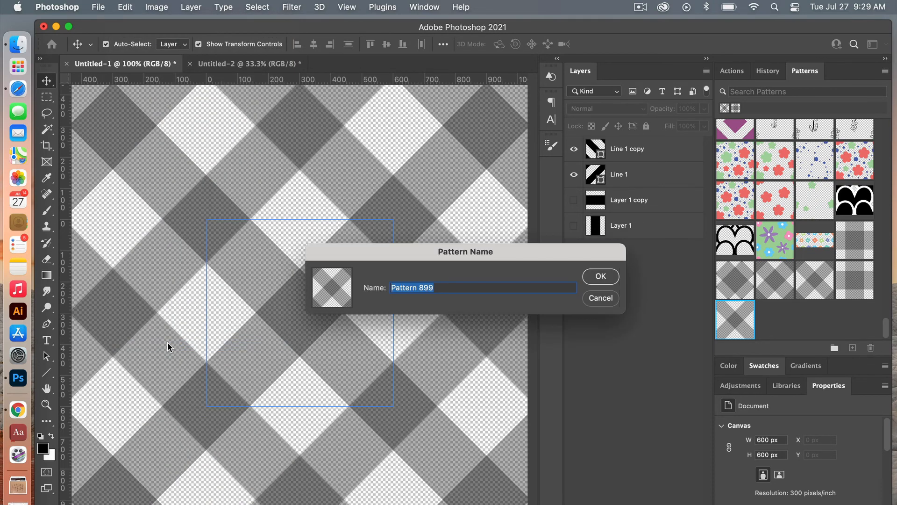
click(601, 276)
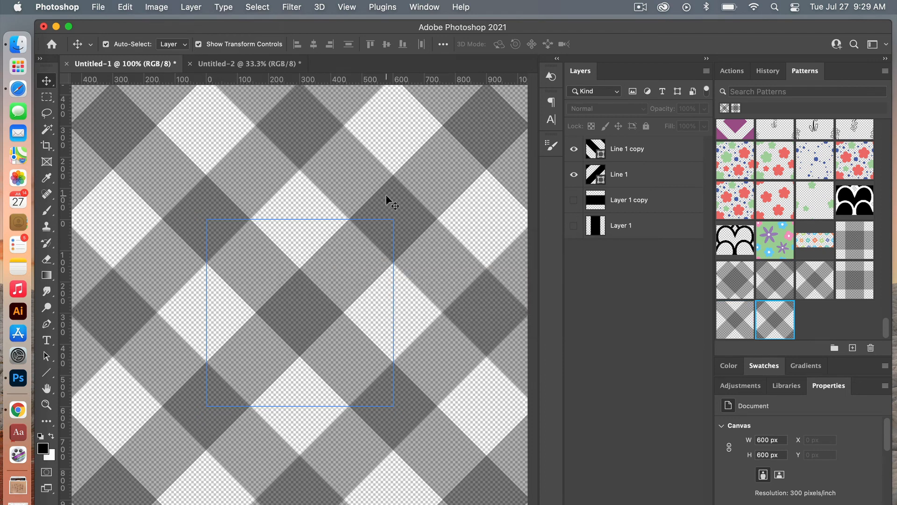
In the Untitled-2 document, group Color Fill 2, Pattern Fill 1 and Color Fill 1 with the default group settings.
click(265, 70)
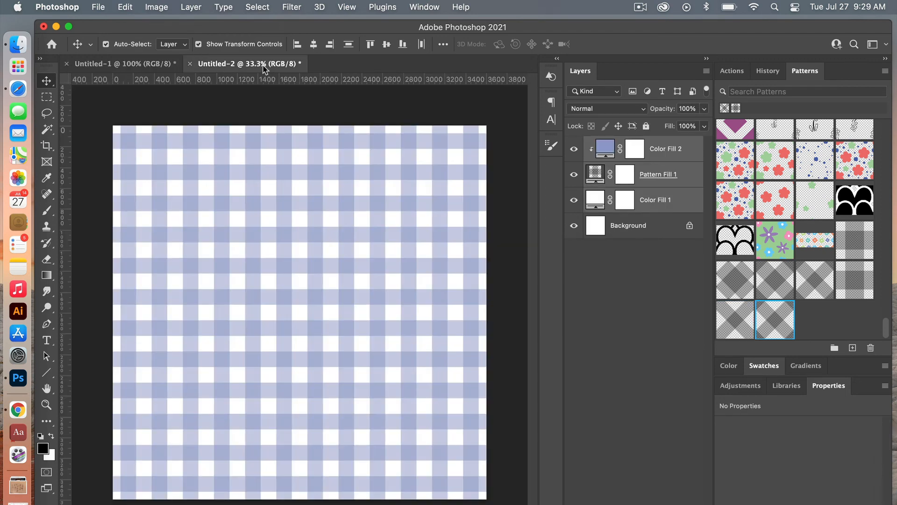
click(678, 151)
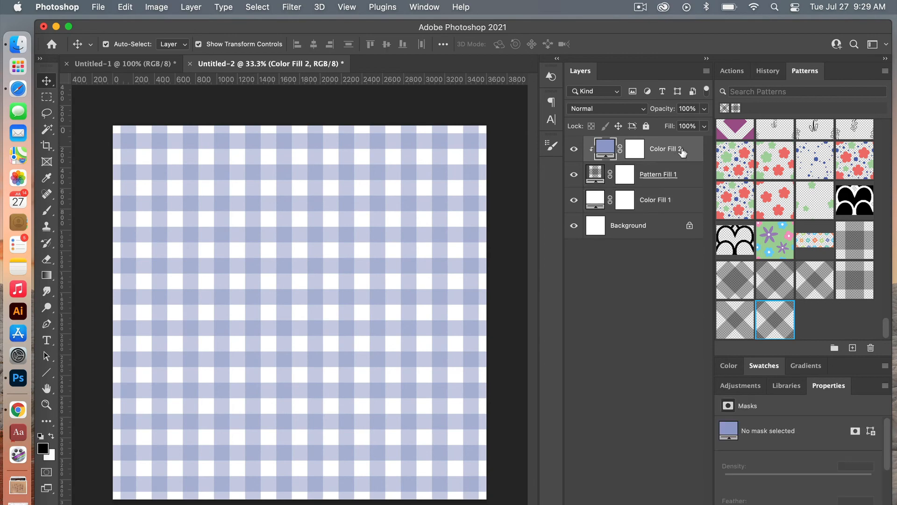
shift+click(674, 202)
right_click(675, 201)
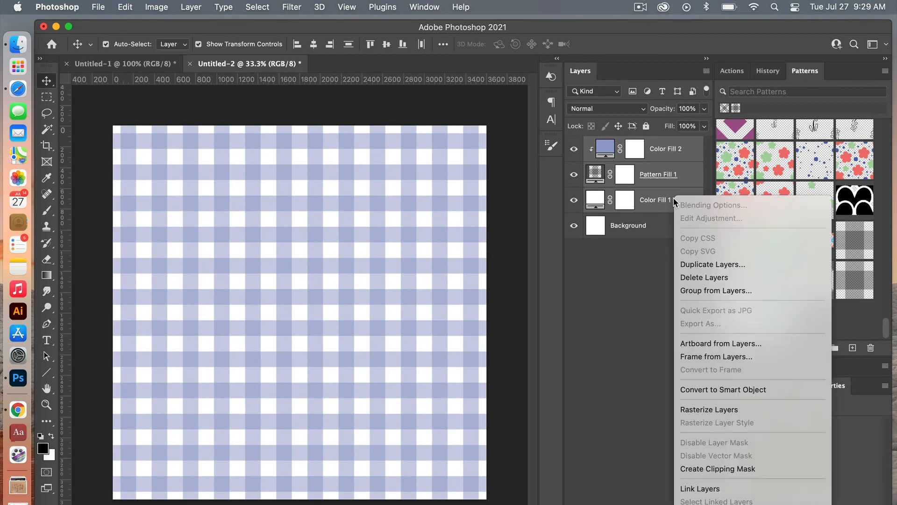
click(707, 290)
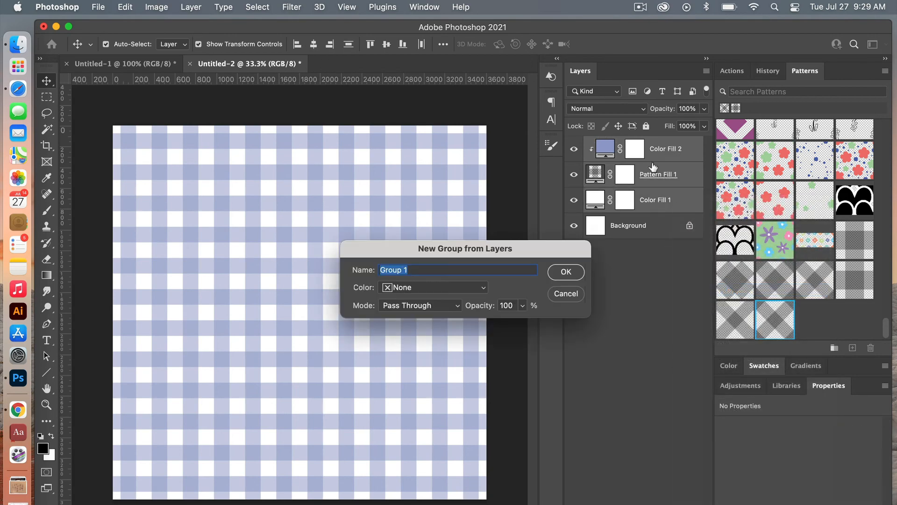
click(565, 272)
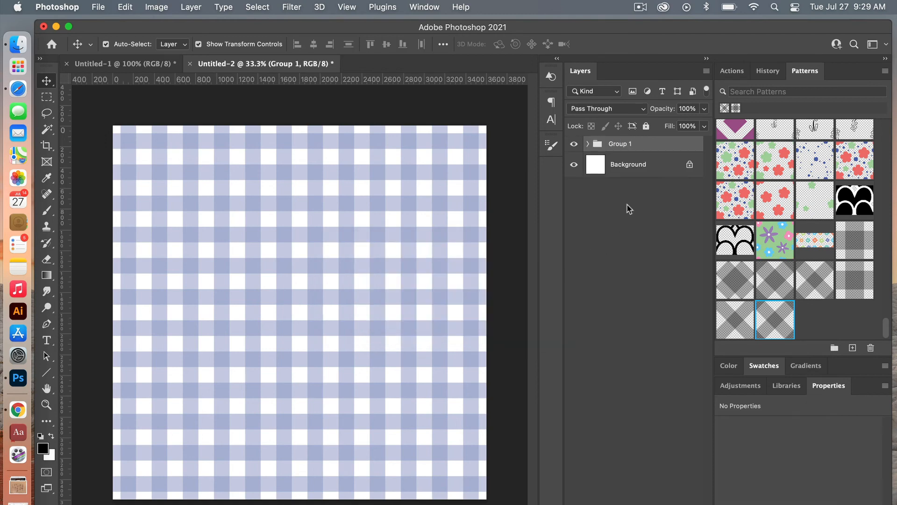
Duplicate the gingham layer group within the same document, keeping the suggested name.
right_click(629, 147)
click(654, 195)
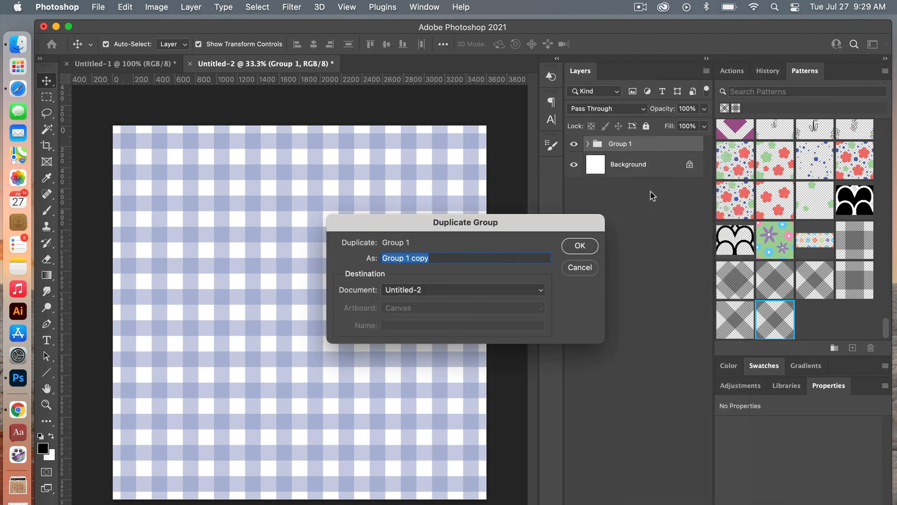
click(580, 245)
Expand the copied group and apply the newest diagonal gingham pattern to its Pattern Fill 1 layer.
click(588, 145)
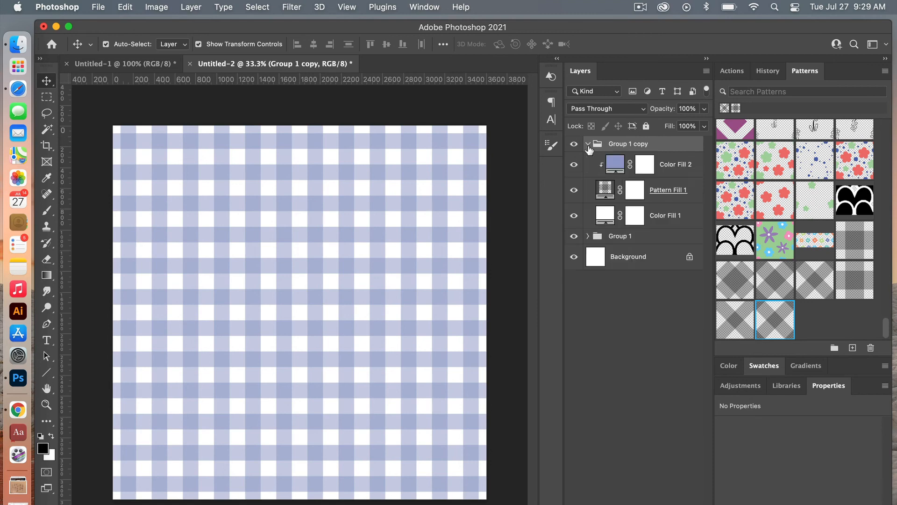
click(675, 189)
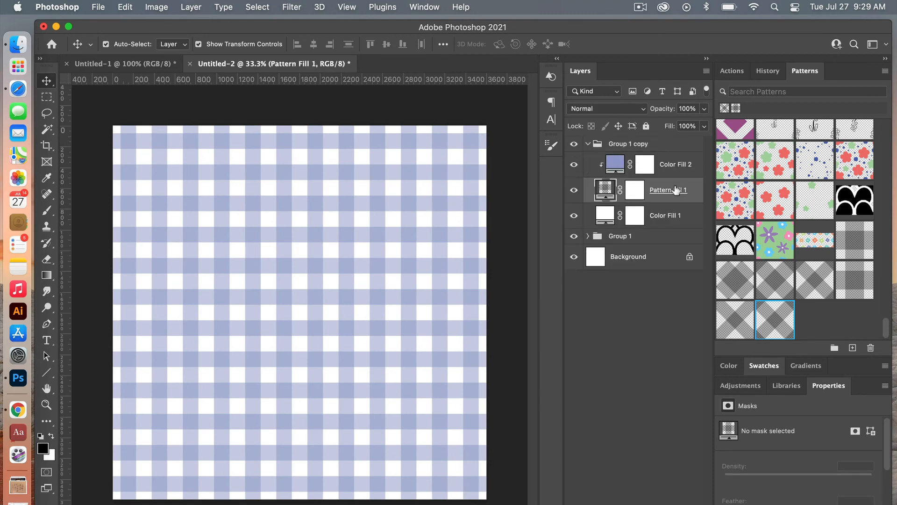
click(785, 320)
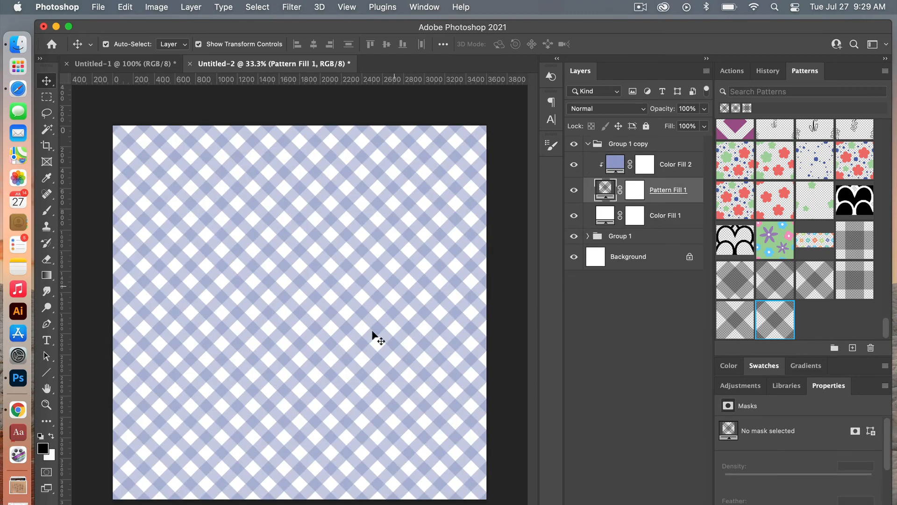